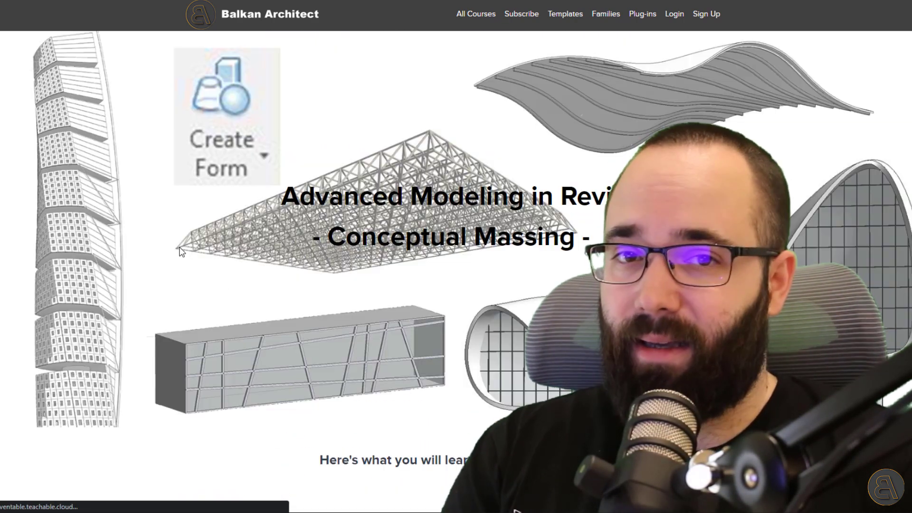
Step: Look through the Conceptual Massing course page to review its tools, surfaces, facade and bonus project sections
scroll(456, 270, "down", 7)
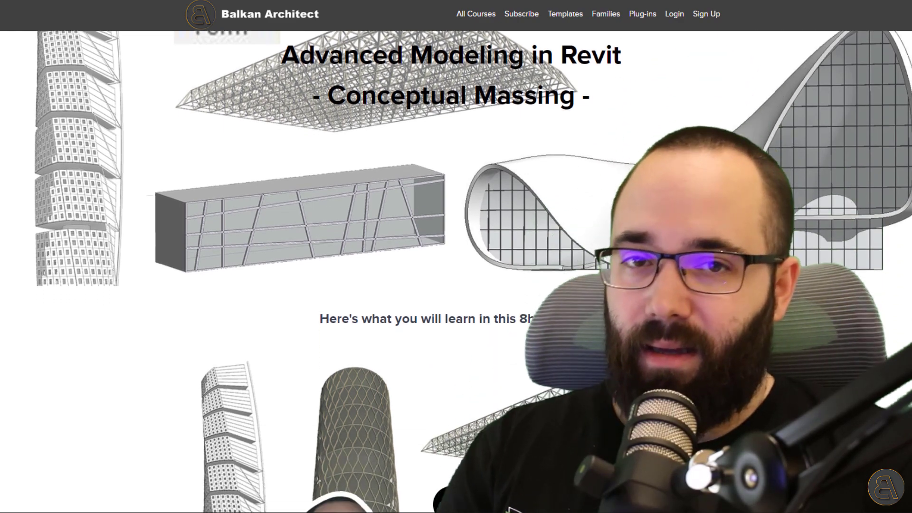
scroll(384, 270, "down", 1)
scroll(456, 271, "down", 7)
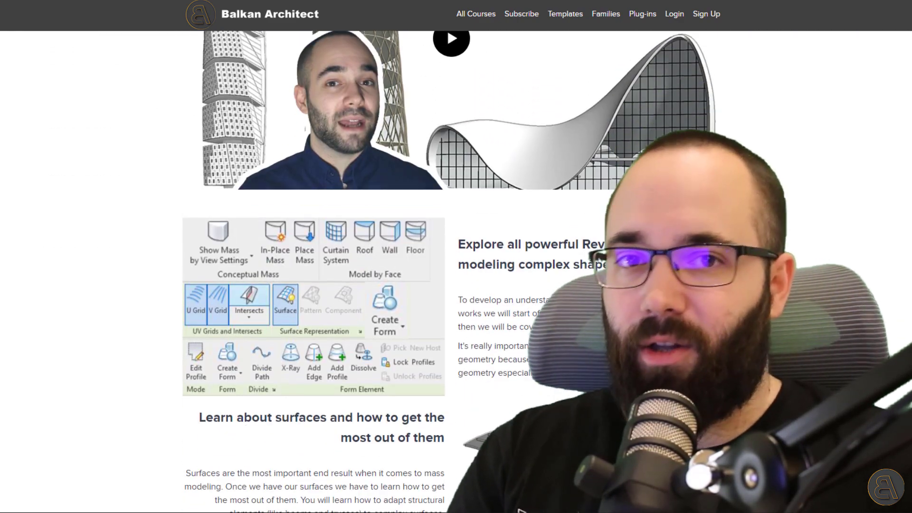
scroll(456, 270, "down", 6)
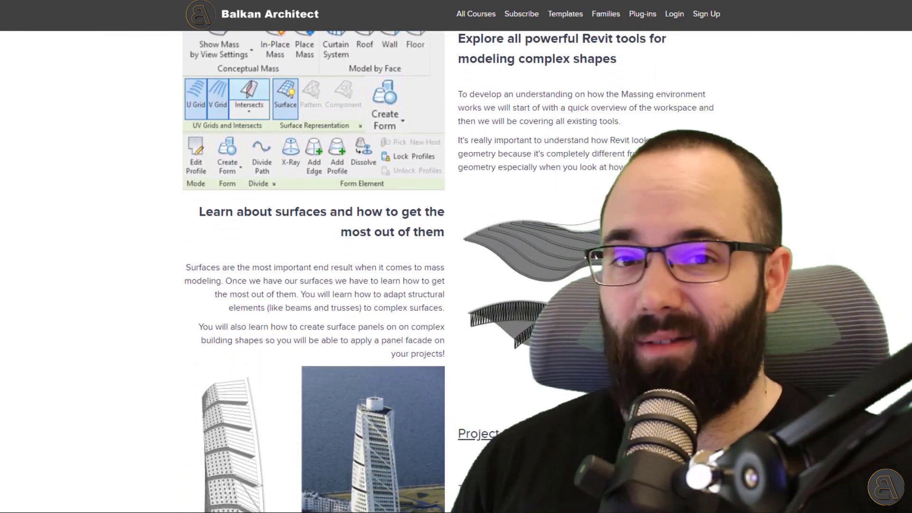
scroll(456, 271, "down", 10)
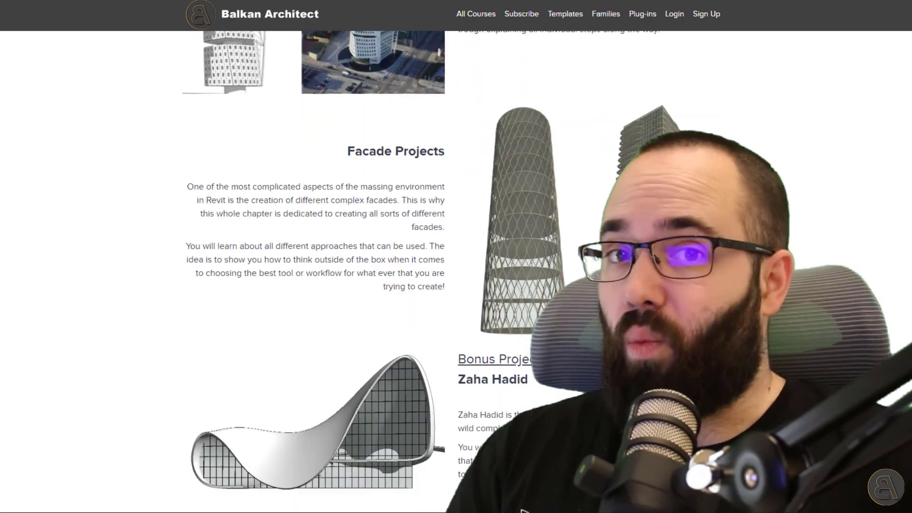
scroll(456, 271, "up", 20)
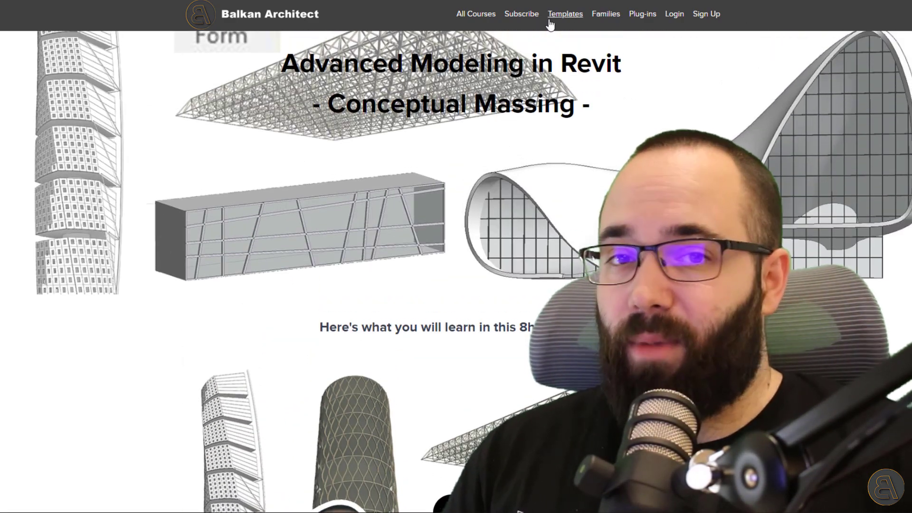
Step: Browse the site's Templates, Families and Plug-ins pages to review the products on offer
left_click(551, 21)
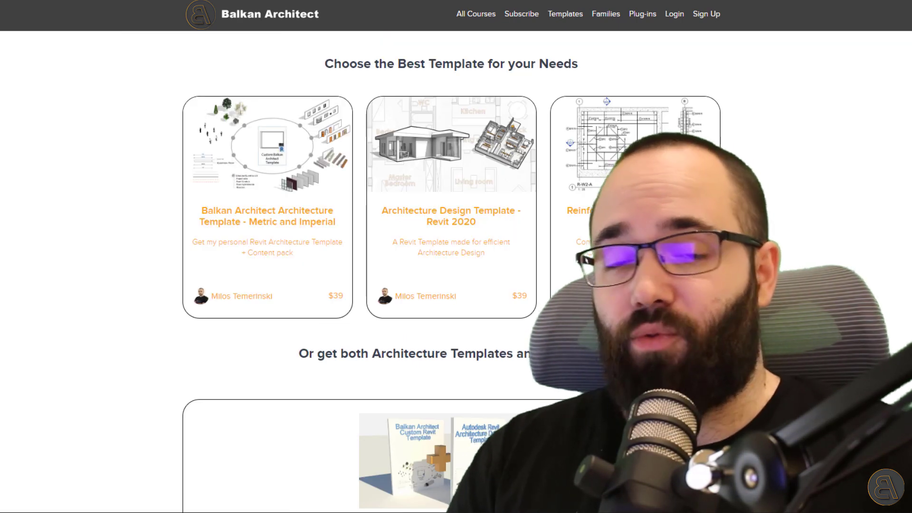
left_click(606, 14)
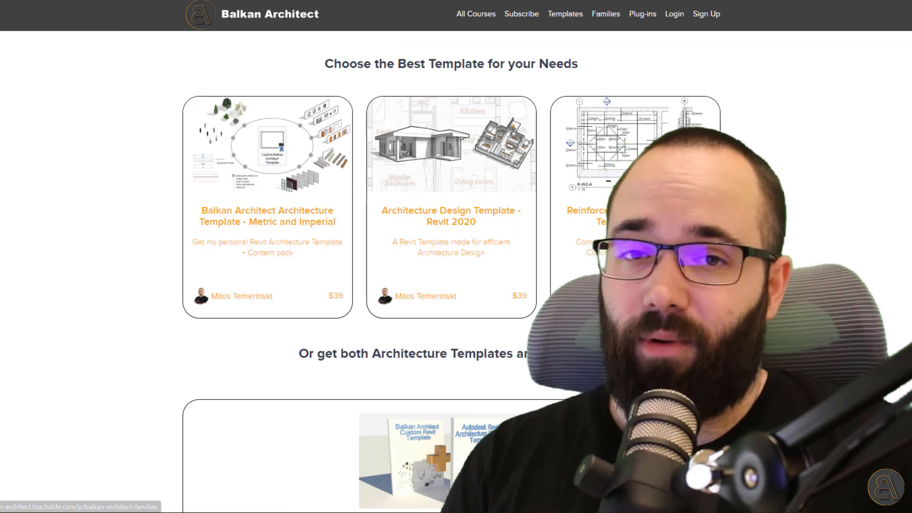
scroll(456, 256, "down", 2)
scroll(741, 9, "down", 1)
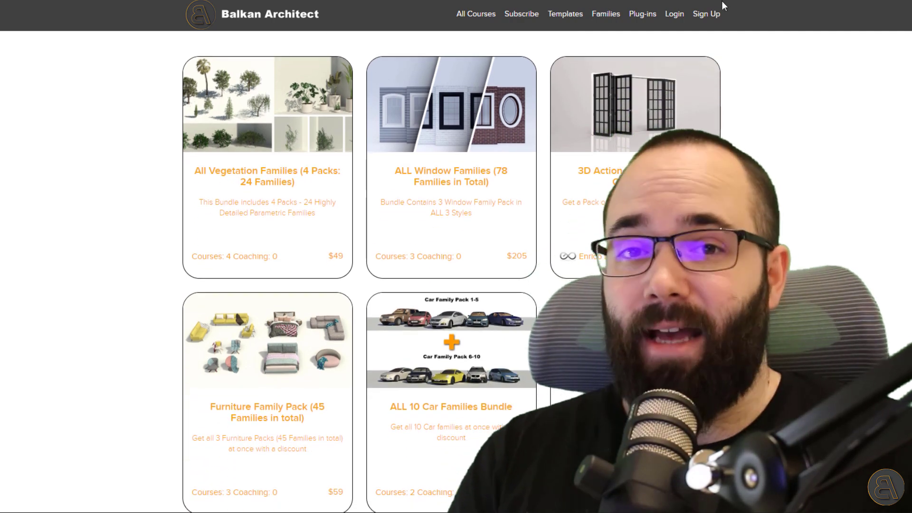
left_click(649, 14)
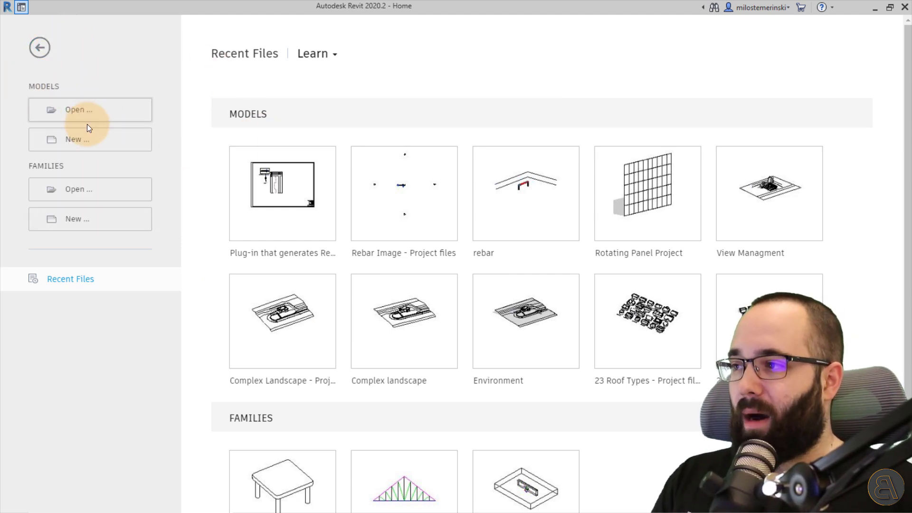
Step: Switch to Revit and create a new project from the Architecture Design Template - Metric template
left_click(81, 140)
left_click(374, 160)
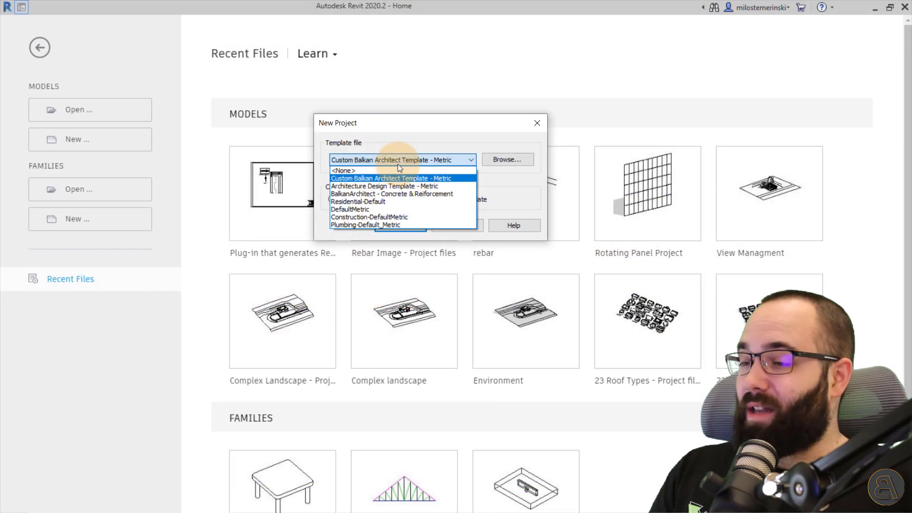
left_click(345, 187)
left_click(411, 230)
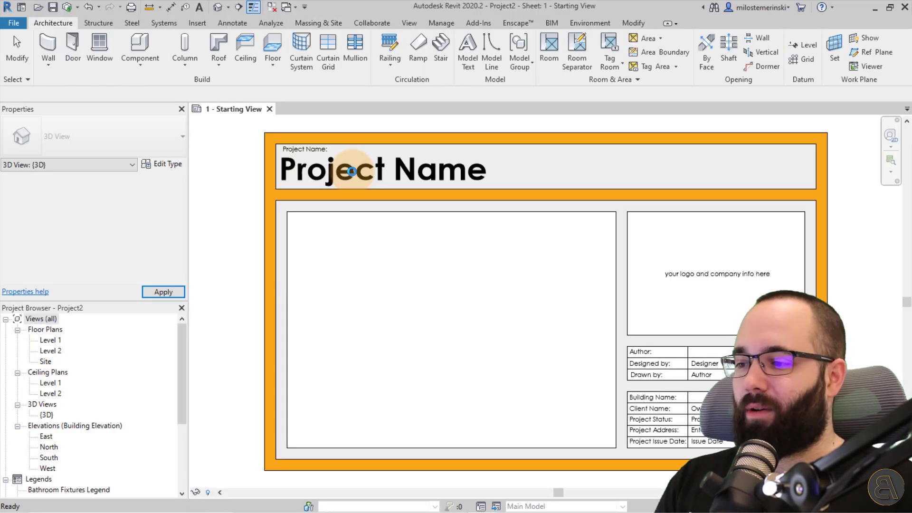
left_click(351, 171)
left_click(239, 309)
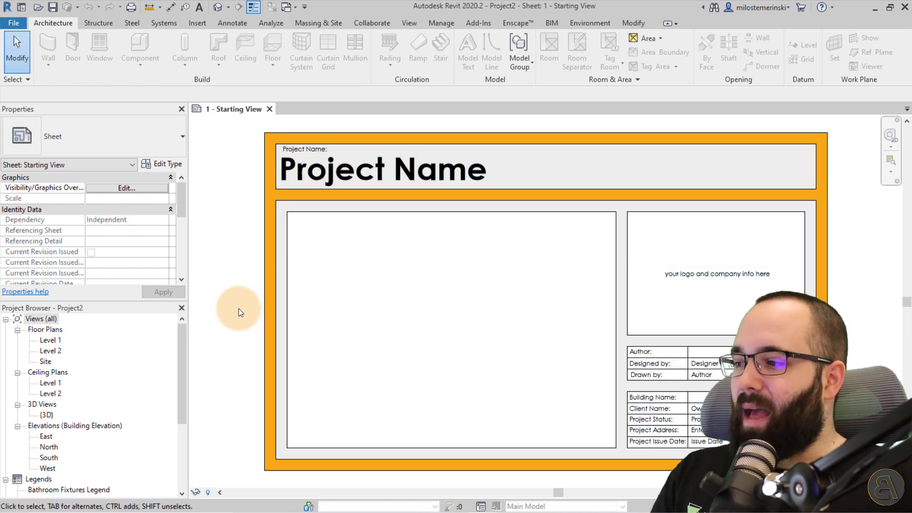
Step: Open the default 3D view and close the Starting View sheet
double_click(48, 415)
left_click(268, 108)
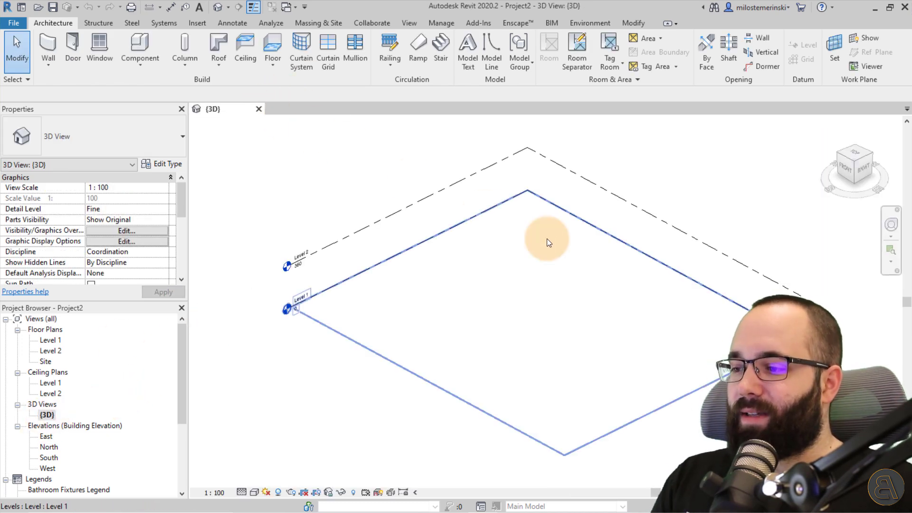
middle_click_drag(570, 291, 529, 295)
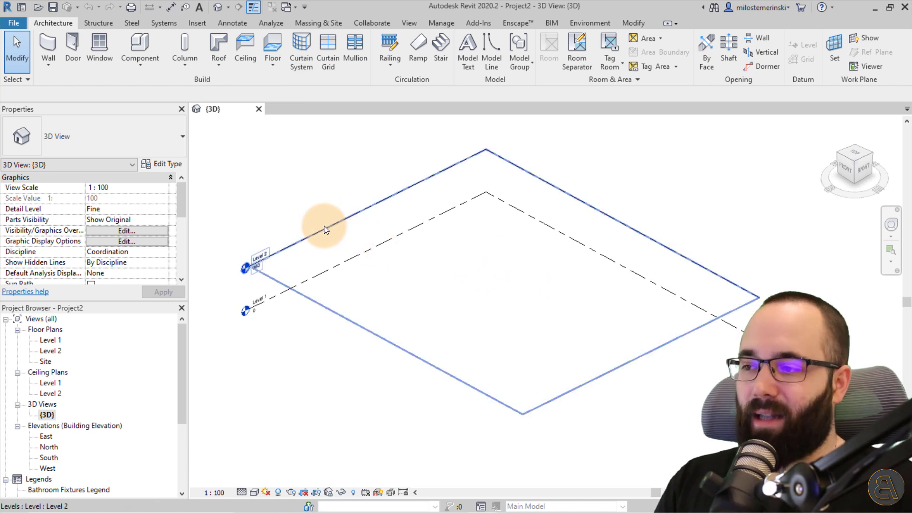
Step: Open the South elevation and set the elevation of Level 2 to 600
double_click(50, 456)
scroll(708, 258, "down", 2)
left_click(764, 251)
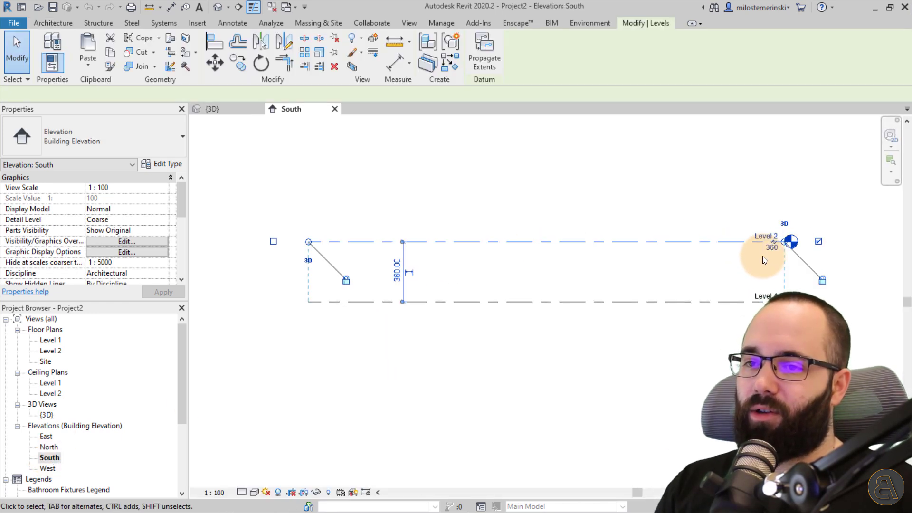
left_click(769, 248)
type("600")
key("Return")
scroll(636, 253, "down", 1)
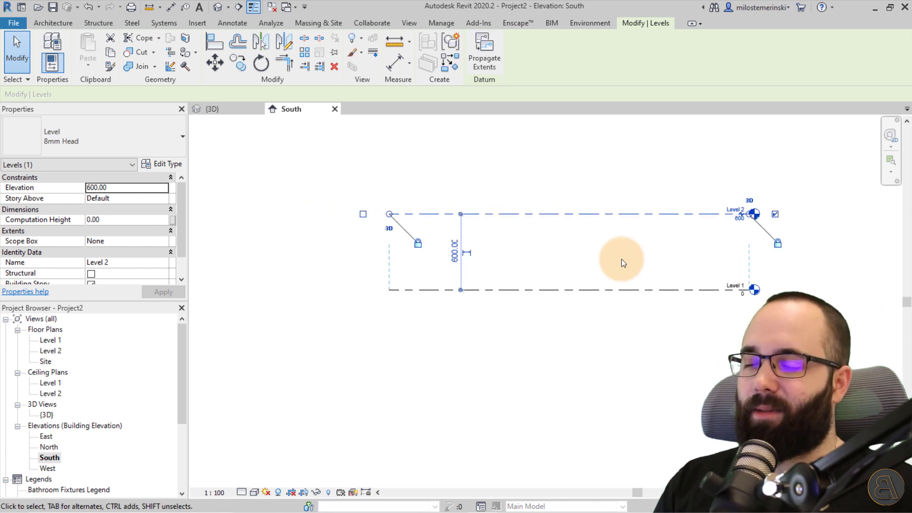
key("Escape")
middle_click_drag(588, 264, 544, 310)
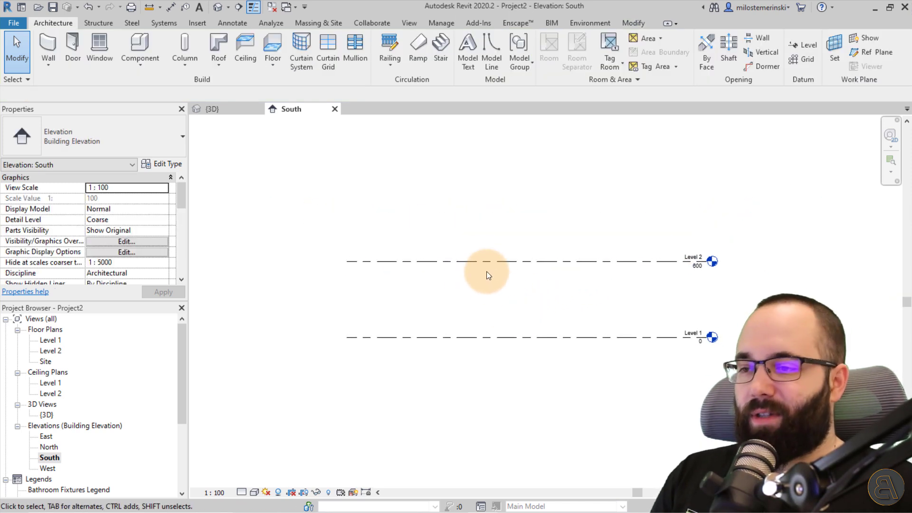
Step: Draw a new level 600 above Level 2, aligned with both ends of the existing levels
left_click(481, 260)
left_click(503, 238)
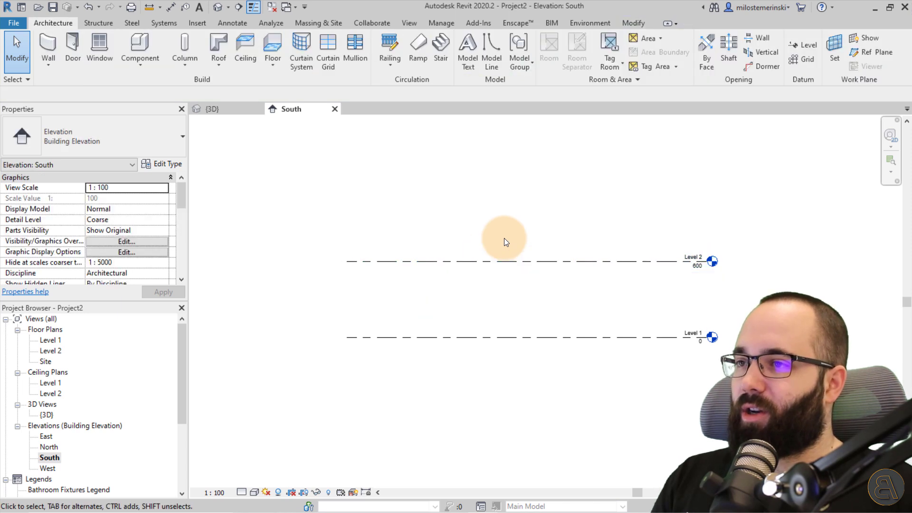
left_click(805, 47)
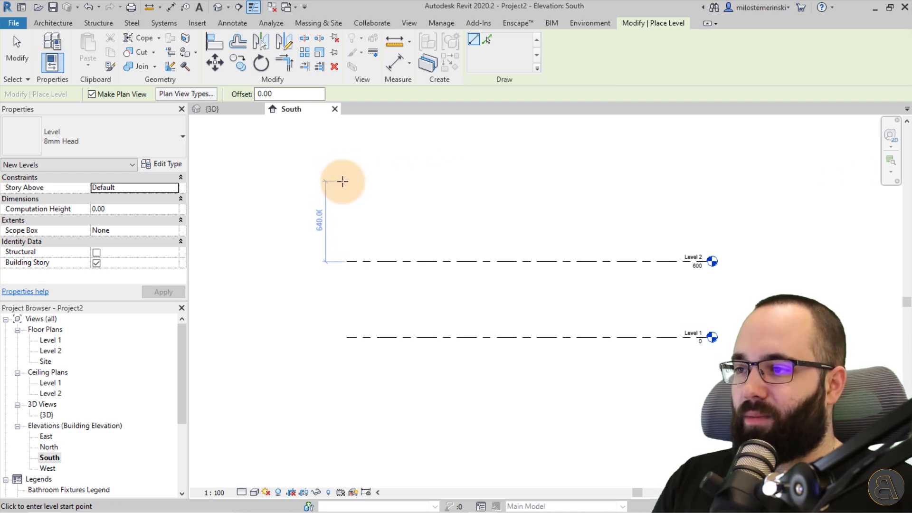
left_click(347, 185)
left_click(707, 186)
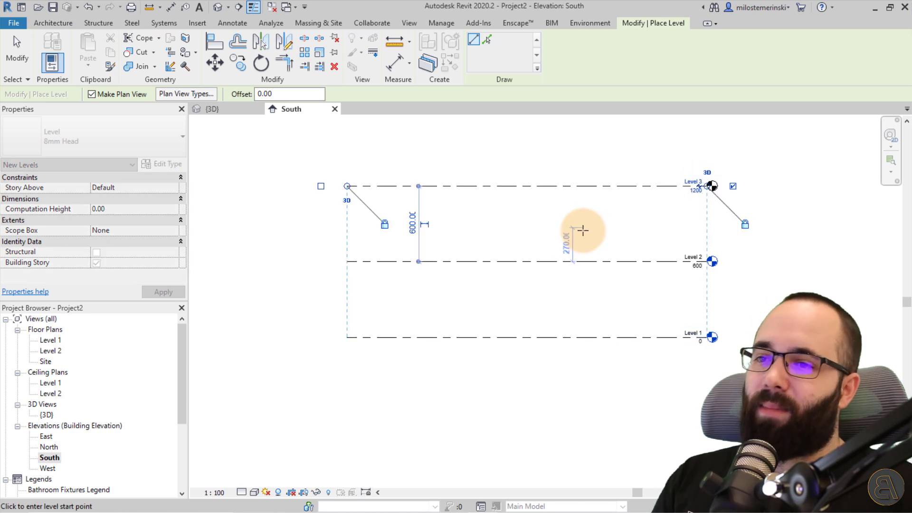
key("Escape")
key("Escape")
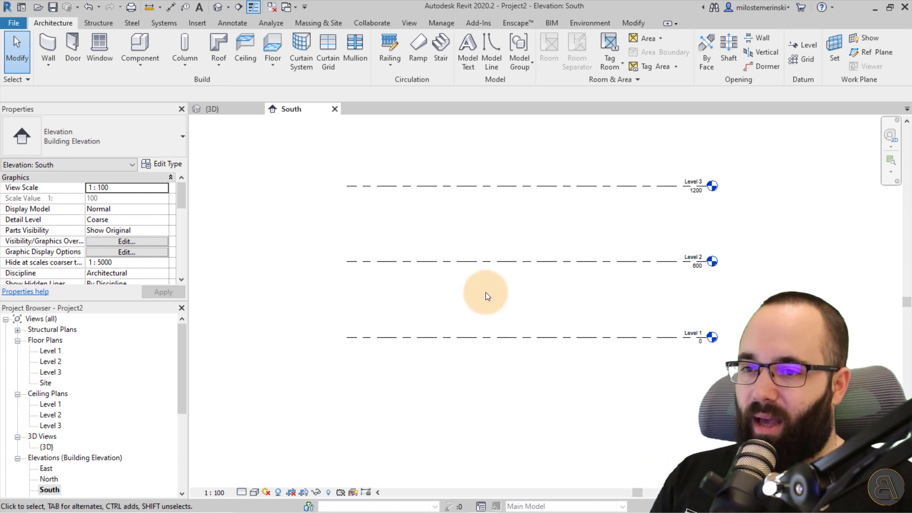
Step: Return from the South elevation to the 3D view of the three levels
middle_click_drag(489, 209, 423, 218)
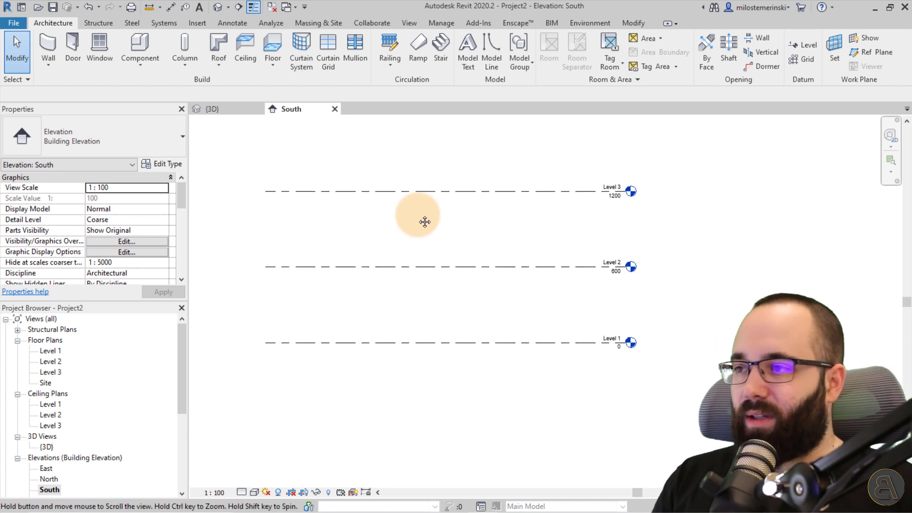
left_click(229, 110)
scroll(494, 283, "down", 2)
middle_click_drag(494, 283, 461, 313)
scroll(490, 290, "up", 2)
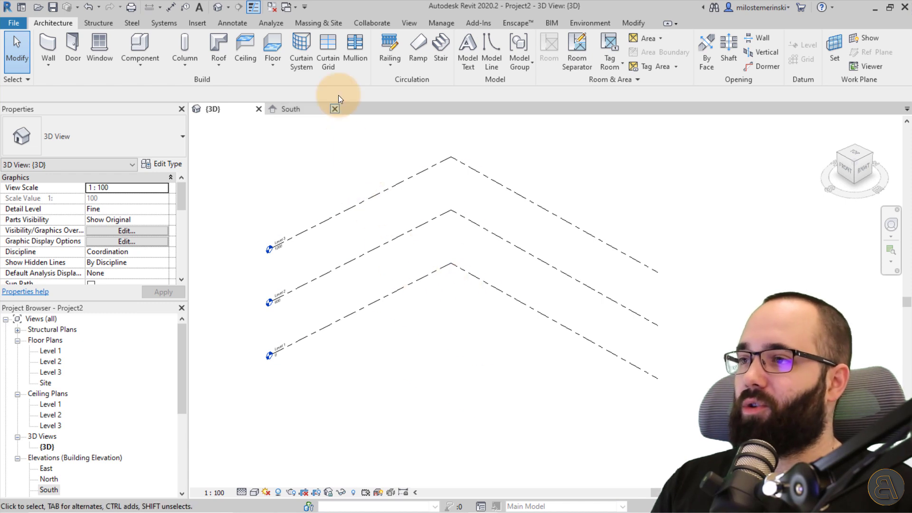
Step: Turn on Show Mass Form and Floors and start an in-place mass, keeping its default name
left_click(311, 27)
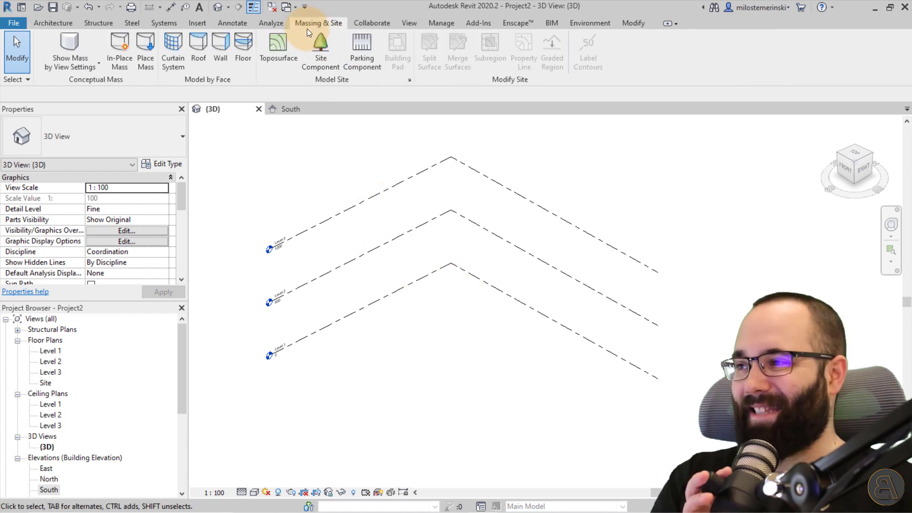
left_click(70, 42)
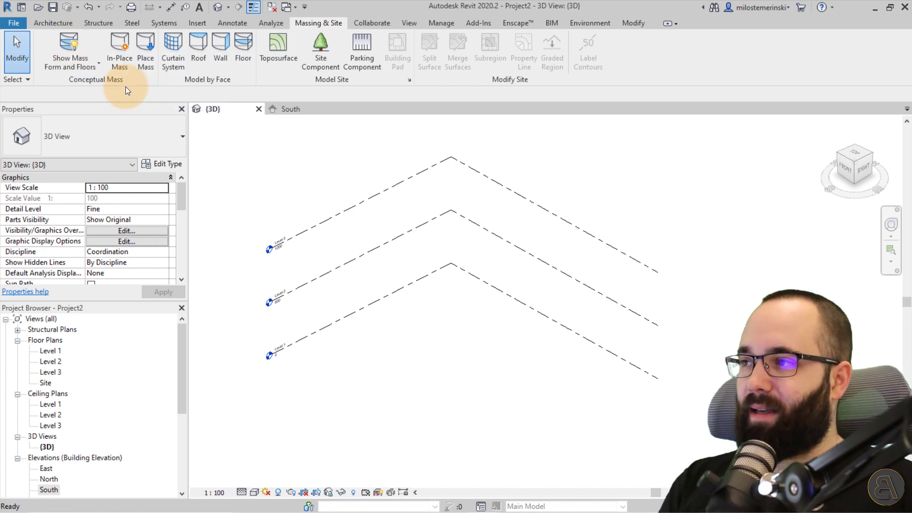
left_click(124, 64)
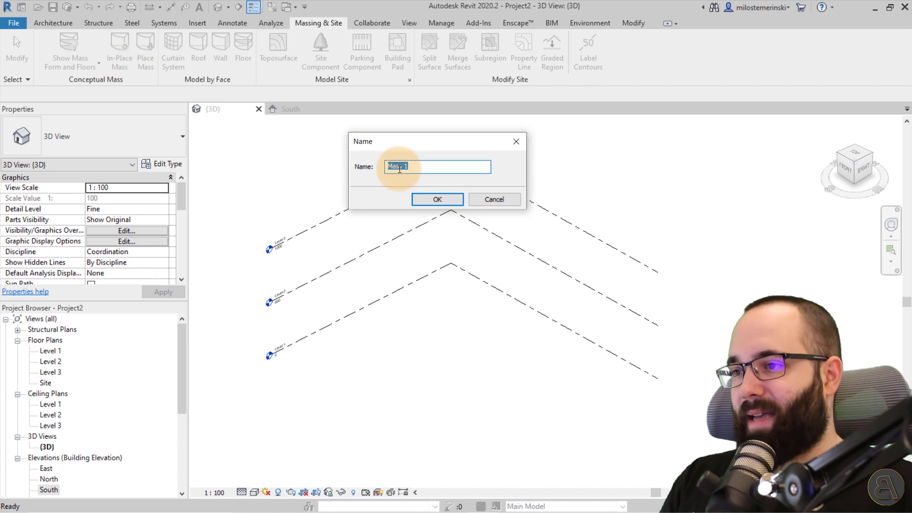
left_click(437, 199)
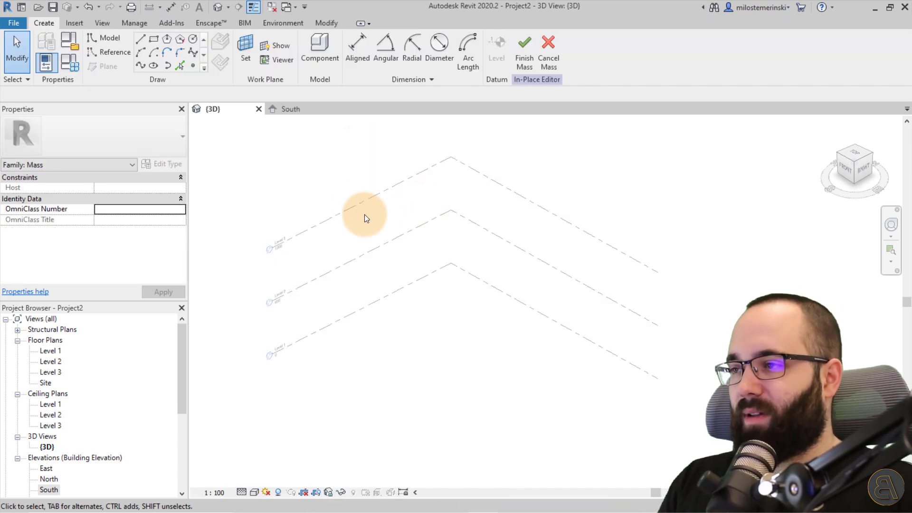
middle_click_drag(374, 226, 375, 205)
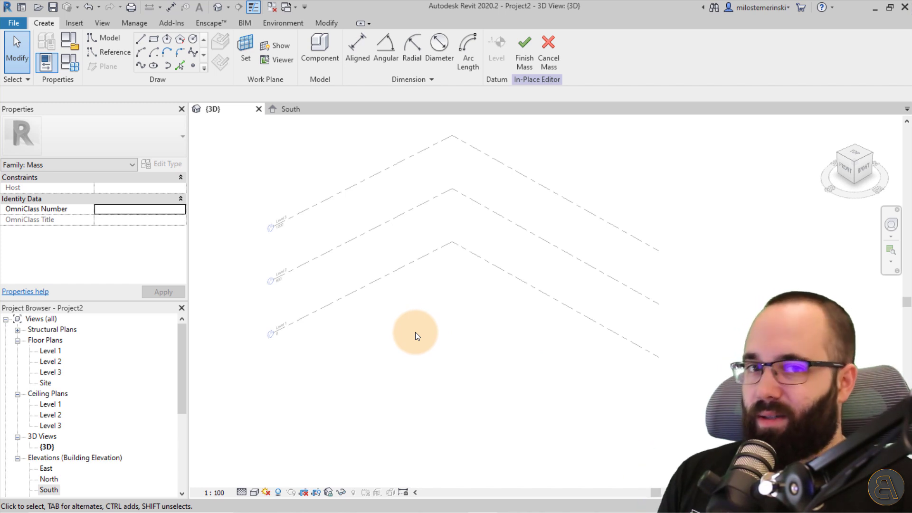
Step: Draw a circular model line with a radius of 600 on the Level 1 plane
left_click(194, 40)
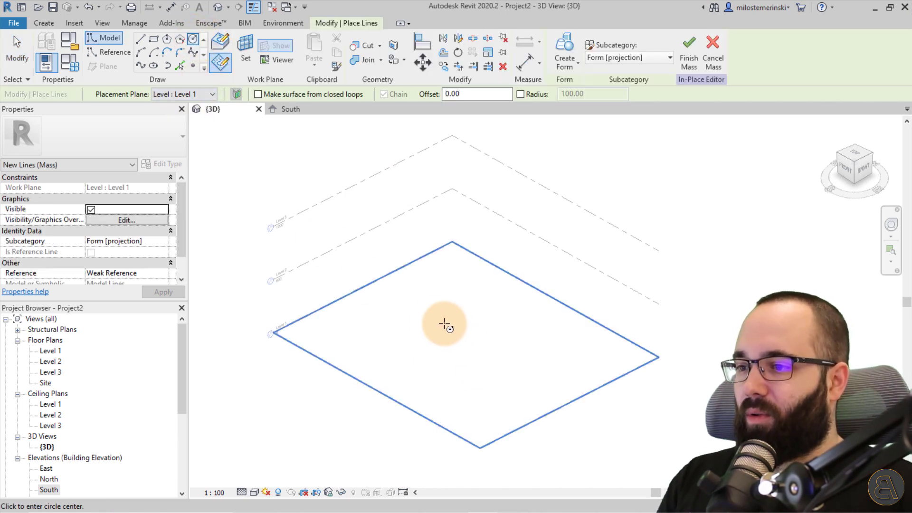
left_click(433, 319)
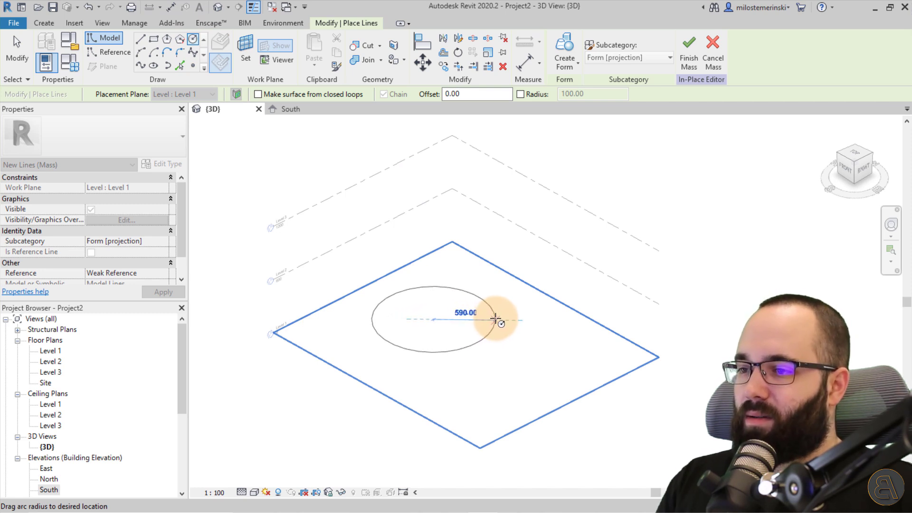
left_click(496, 318)
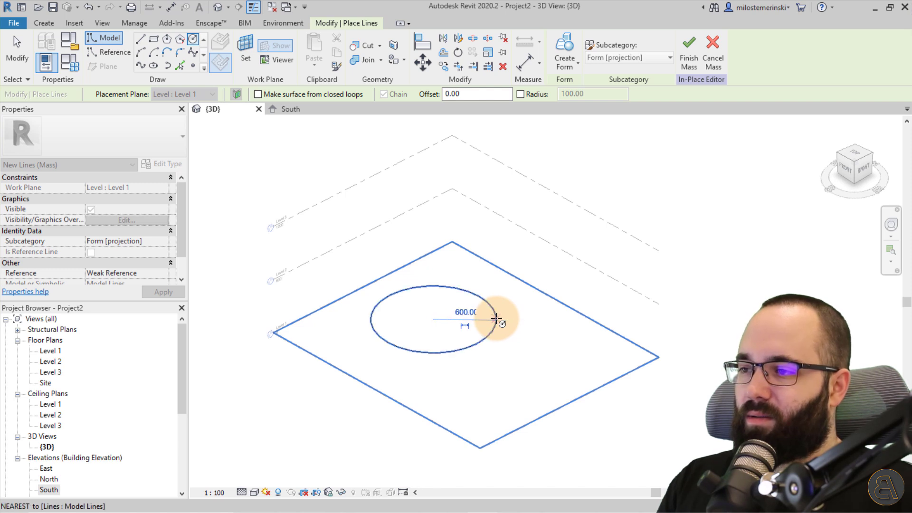
key("Escape")
key("Escape")
Step: Copy the Level 1 circle and paste the copy aligned to the same place
middle_click_drag(503, 340, 470, 347, "shift")
scroll(472, 282, "up", 1)
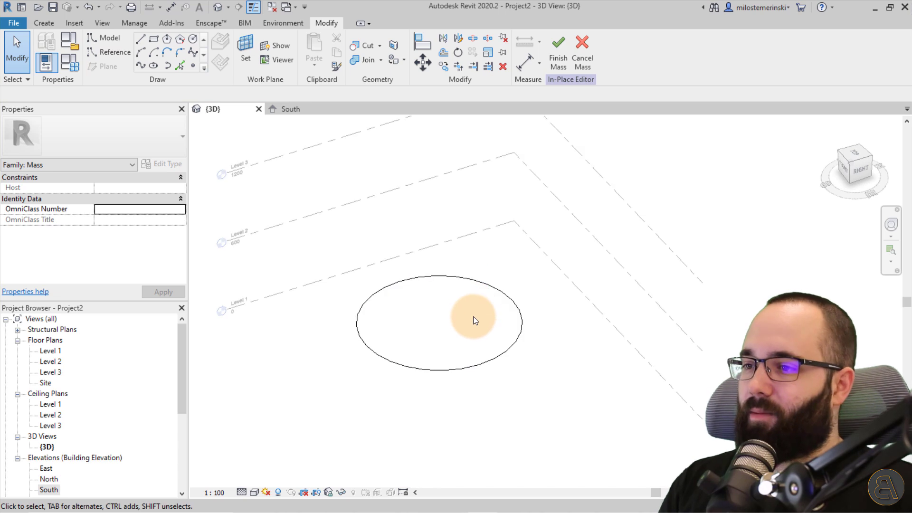
scroll(474, 315, "down", 1)
left_click(469, 291)
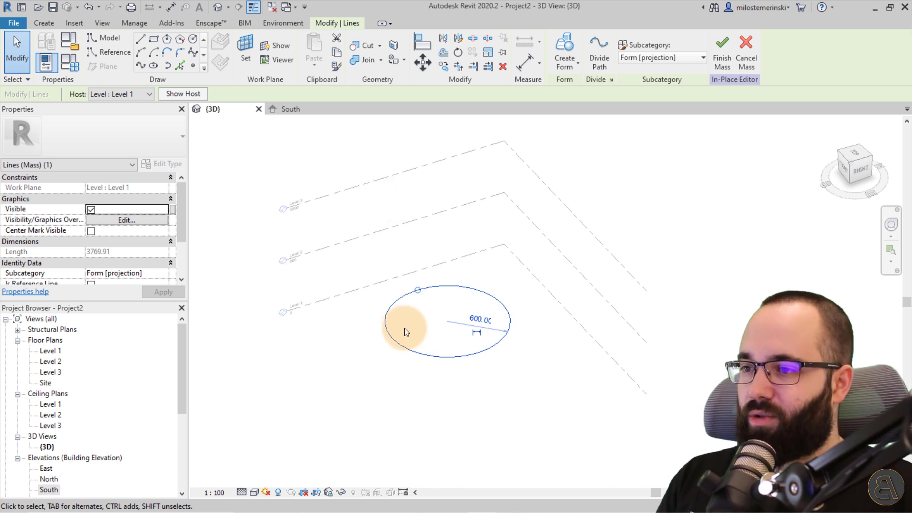
left_click(332, 55)
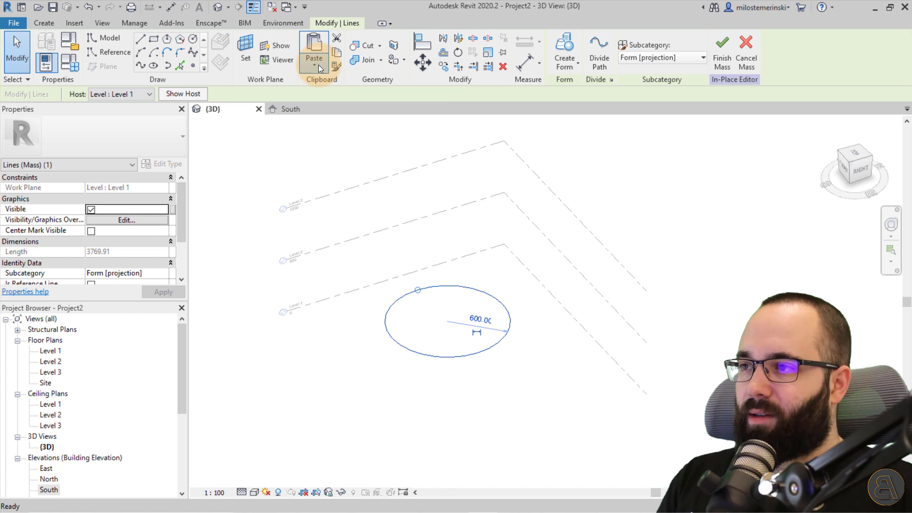
left_click(318, 65)
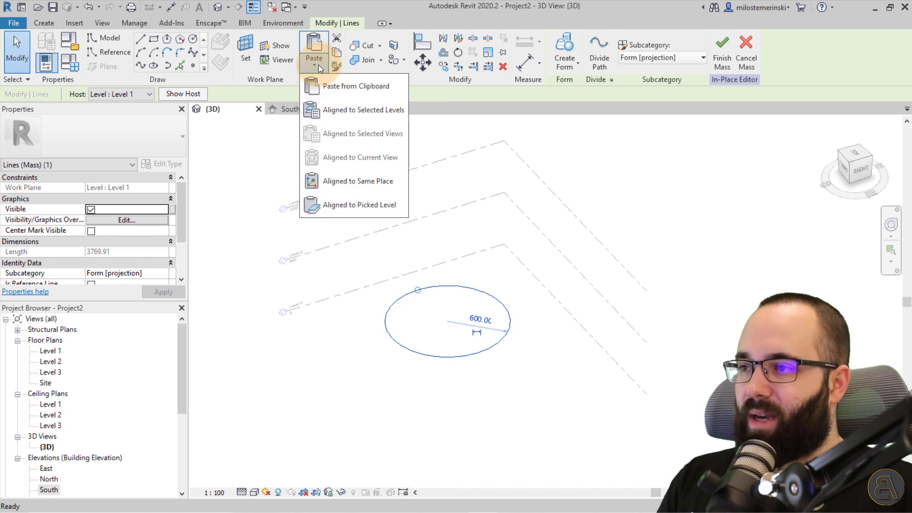
left_click(337, 184)
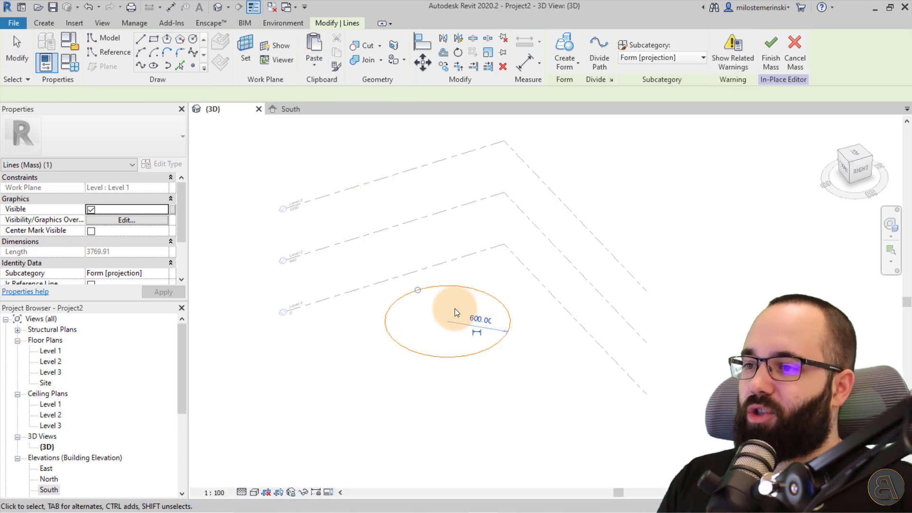
Step: Host the pasted circle on Level 2 and clear the selection
scroll(502, 303, "up", 2)
middle_click_drag(383, 358, 374, 331)
scroll(370, 299, "up", 2)
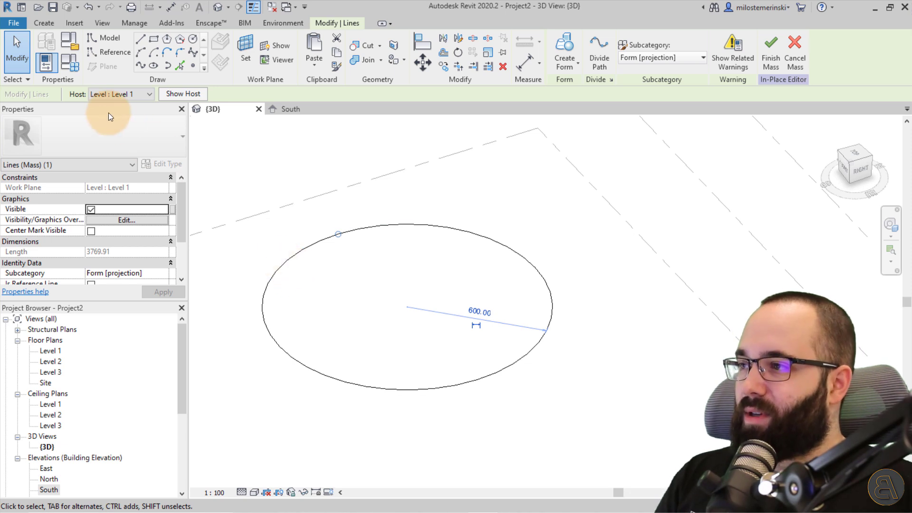
left_click(96, 96)
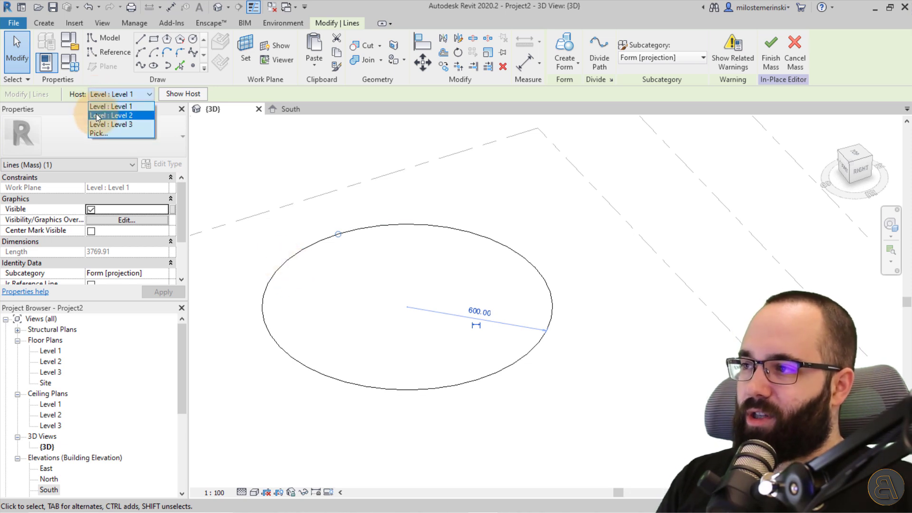
left_click(97, 117)
scroll(411, 310, "down", 3)
middle_click_drag(410, 314, 380, 362)
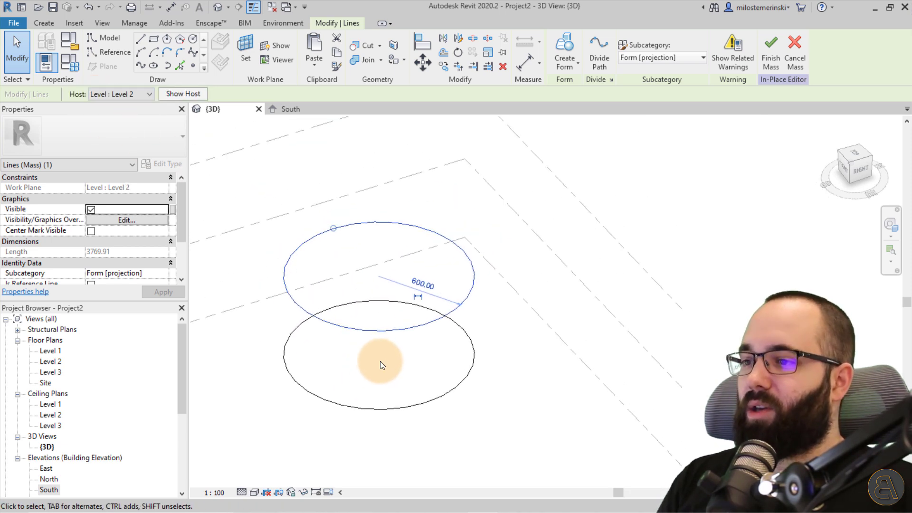
left_click(377, 358)
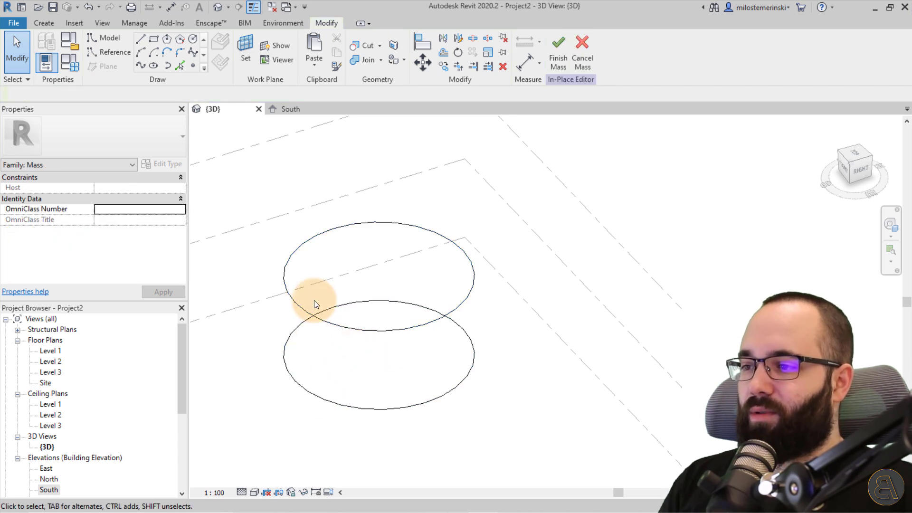
Step: Paste another copy of the circle aligned to the same place and host it on Level 3
scroll(398, 364, "down", 2)
middle_click_drag(398, 364, 391, 407, "shift")
middle_click_drag(376, 354, 367, 370)
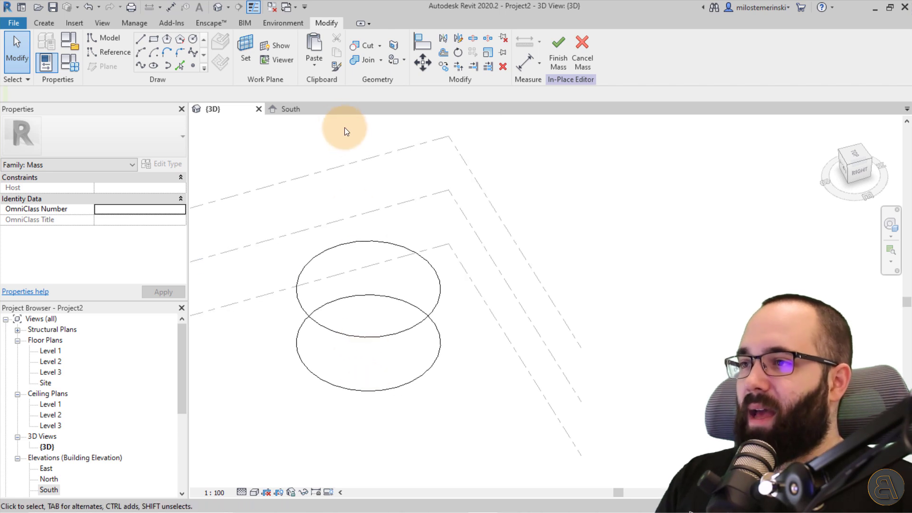
left_click(314, 66)
left_click(325, 181)
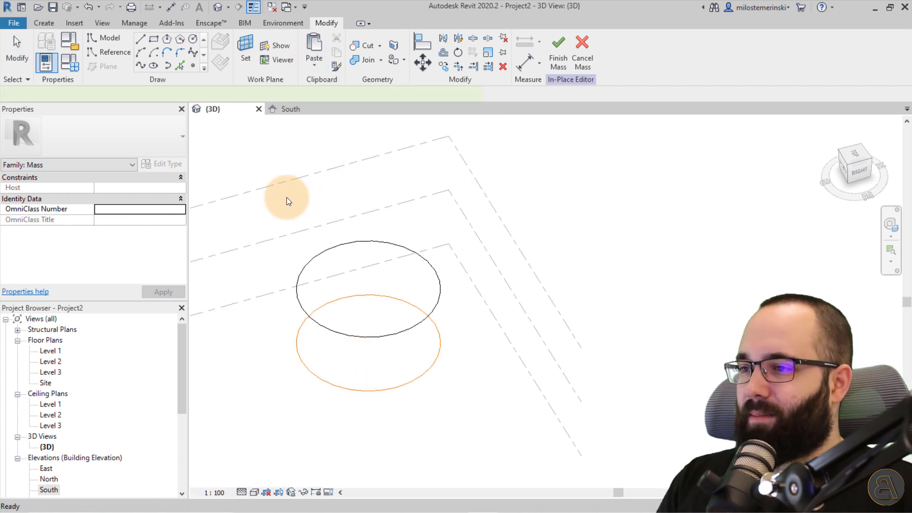
left_click(139, 95)
left_click(111, 124)
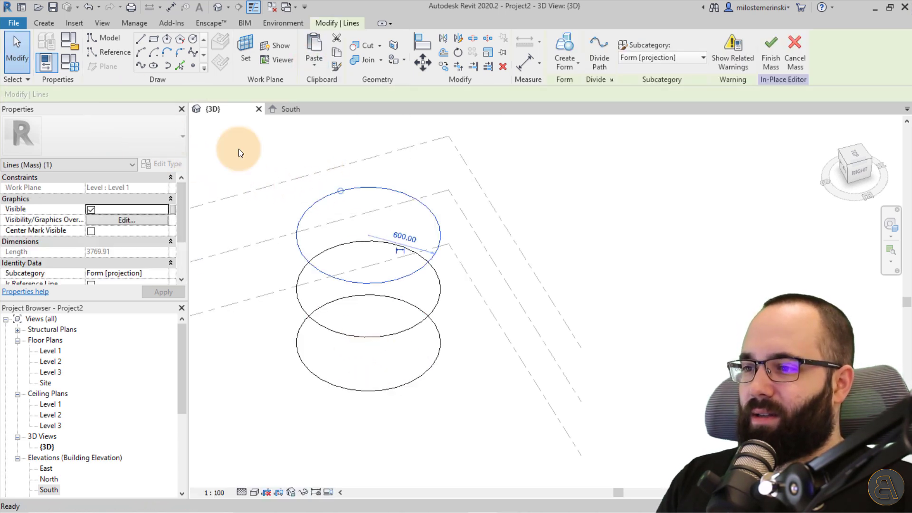
Step: Set the radius of the Level 2 circle to 480
middle_click_drag(393, 357, 380, 334, "shift")
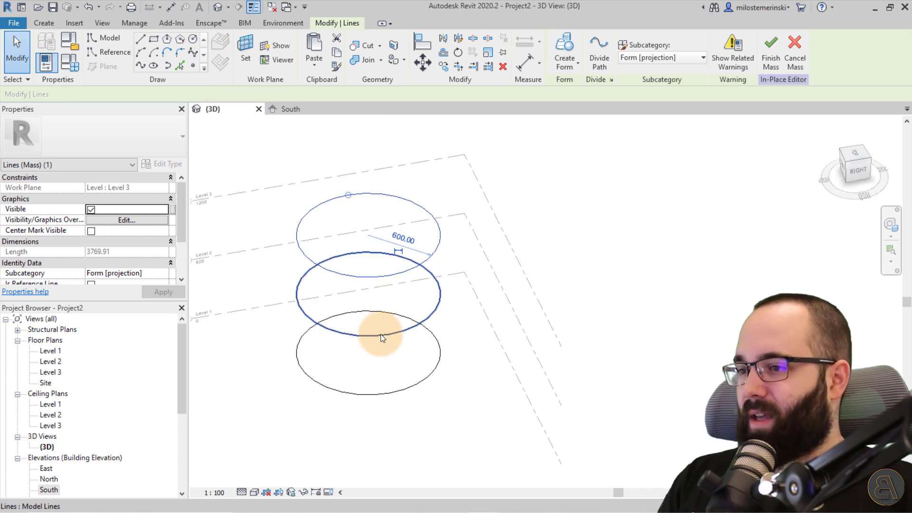
left_click(381, 334)
left_click(409, 294)
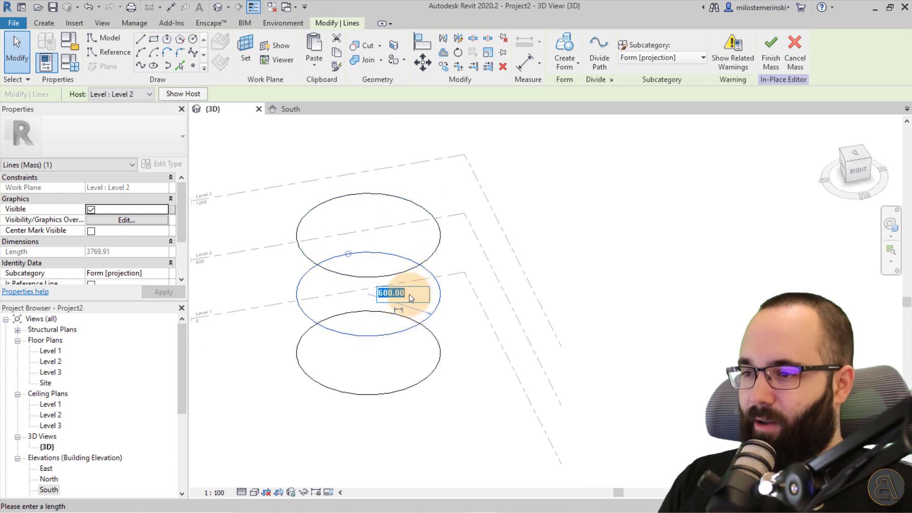
type("480")
key("Return")
Step: Reduce the radius of the Level 2 circle to 450 and clear the selection
middle_click_drag(408, 294, 388, 295, "shift")
left_click(389, 295)
left_click(380, 292)
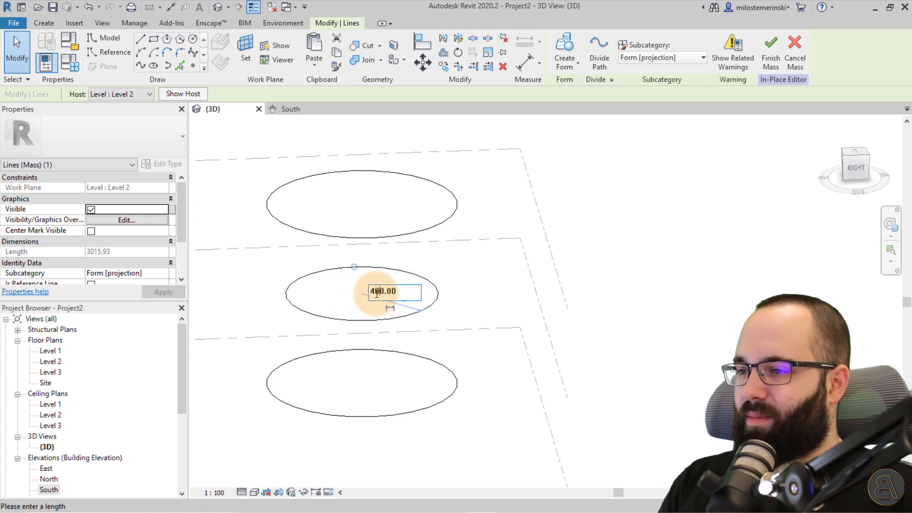
type("5")
key("Return")
left_click(394, 380)
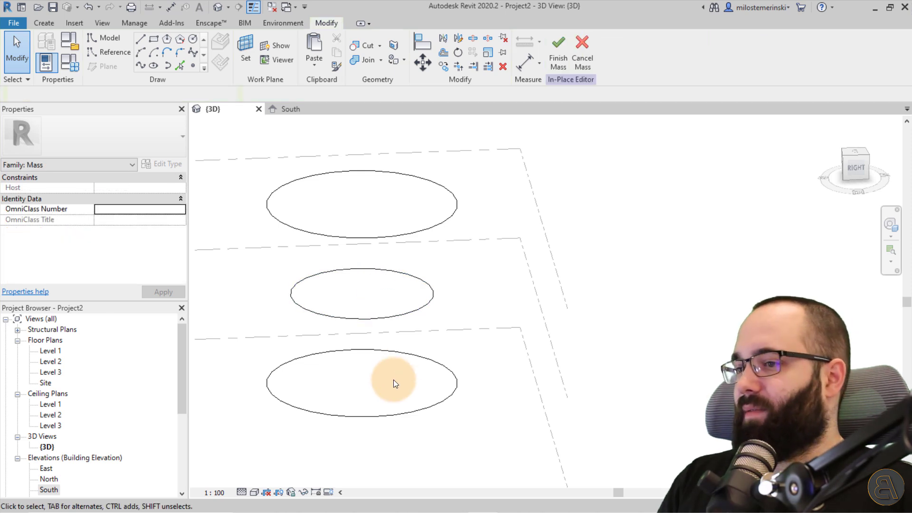
Step: Select all three circles and create a solid form through them
middle_click_drag(407, 391, 243, 148, "shift")
left_click_drag(242, 147, 540, 510)
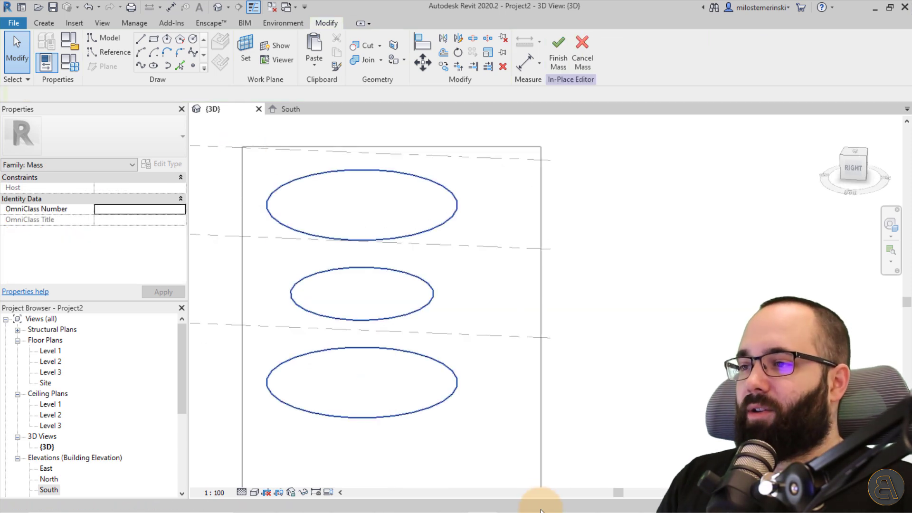
left_click_drag(521, 470, 518, 465)
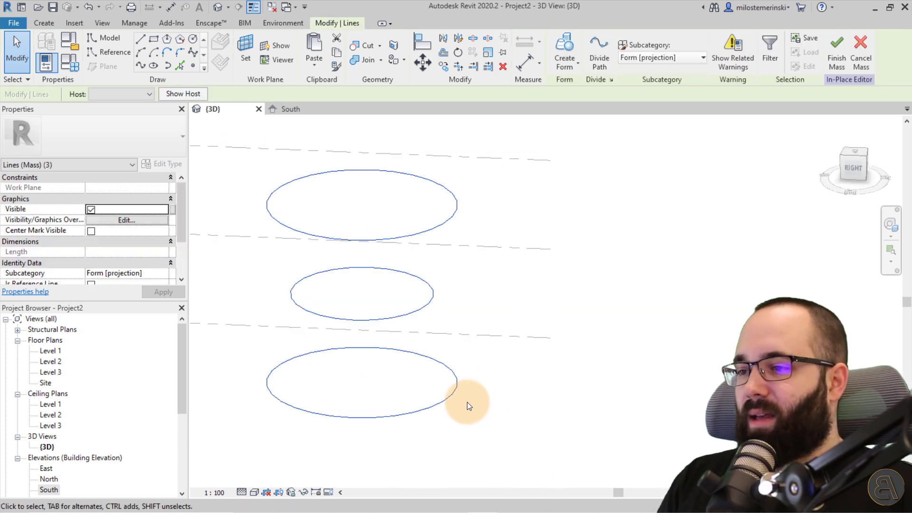
left_click(569, 46)
middle_click_drag(467, 303, 474, 356, "shift")
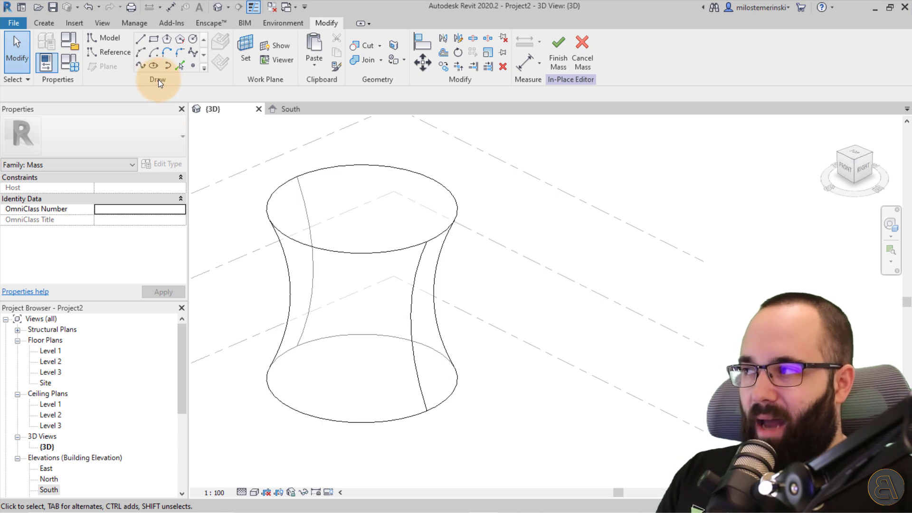
Step: Draw a model-line spline on the form's faces, winding around the mass from its bottom edge up to its top edge
left_click(139, 64)
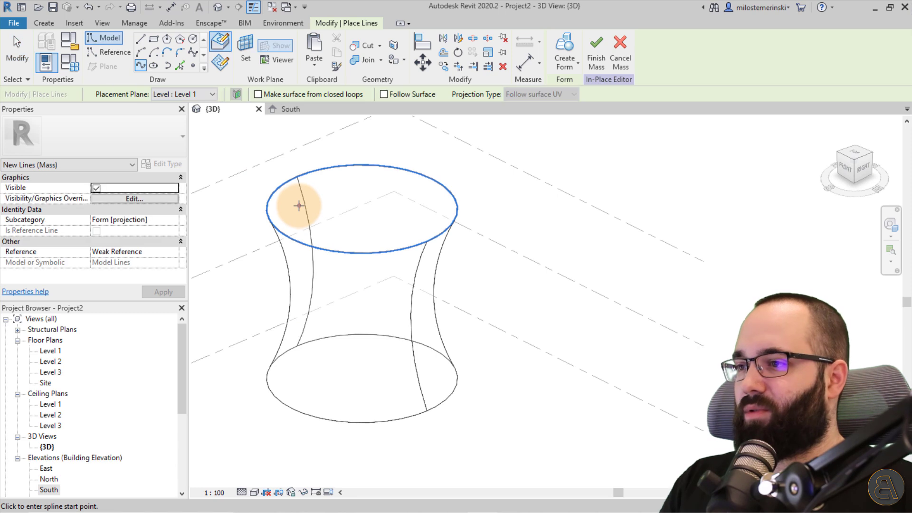
left_click(222, 44)
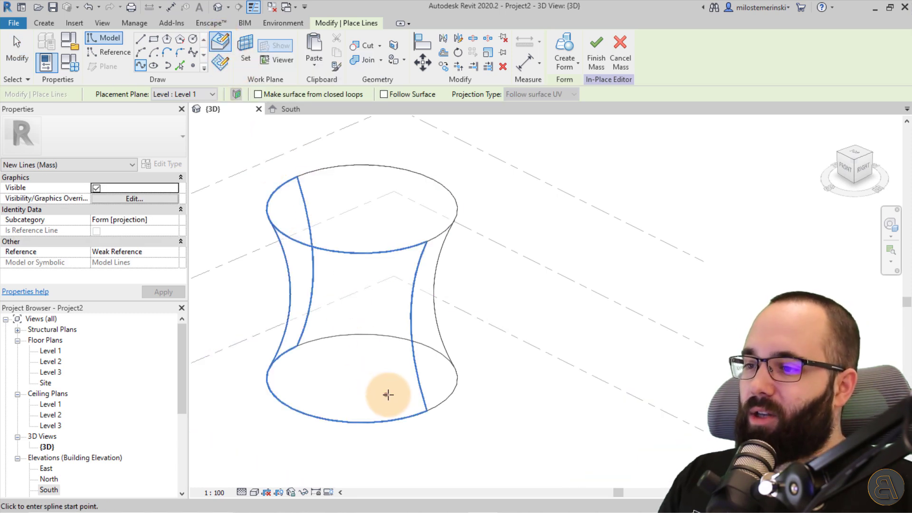
middle_click_drag(386, 392, 374, 407, "shift")
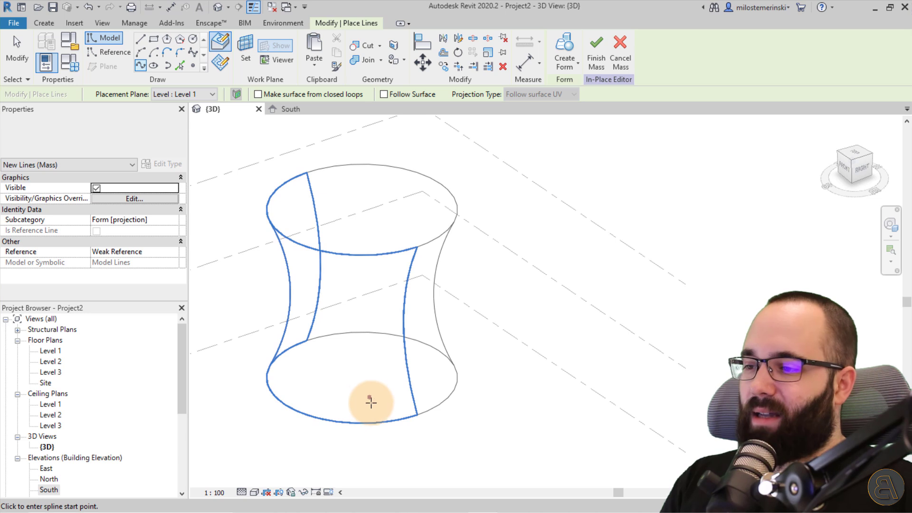
left_click(411, 415)
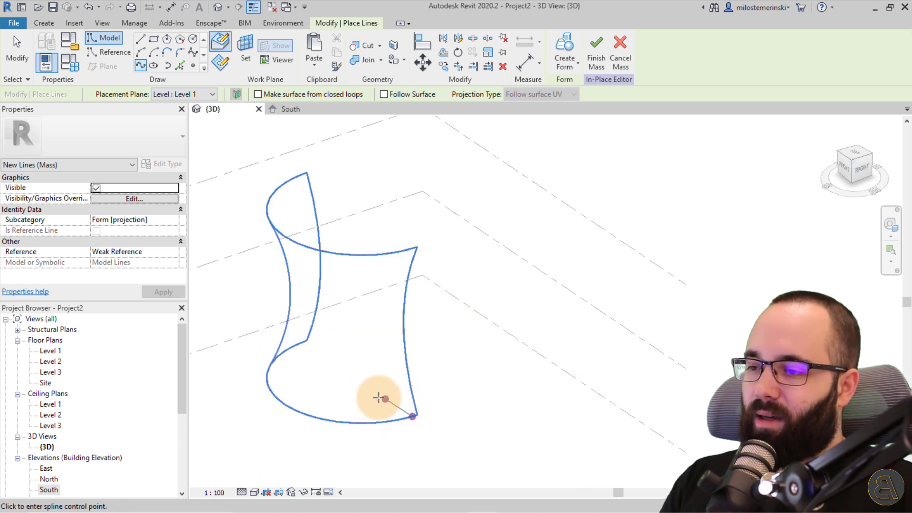
mouse_move(365, 398)
middle_mouse_down("shift")
mouse_move(299, 332)
mouse_move(279, 356)
mouse_move(378, 387)
middle_mouse_up("shift")
left_click(335, 372)
middle_click_drag(279, 347, 383, 338, "shift")
left_click(316, 337)
middle_click_drag(312, 336, 344, 316, "shift")
left_click(323, 334)
left_click(315, 318)
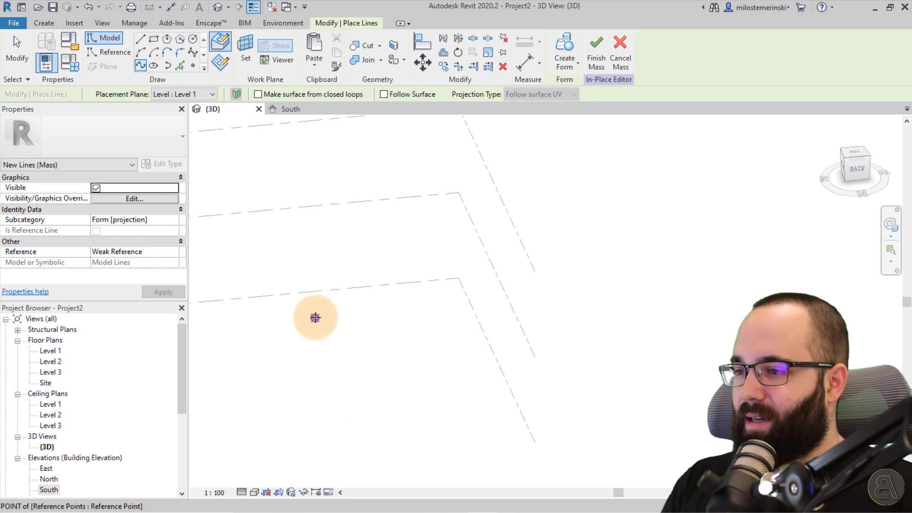
middle_click_drag(305, 339, 534, 253, "shift")
left_click(324, 309)
left_click(345, 258)
left_click(323, 253)
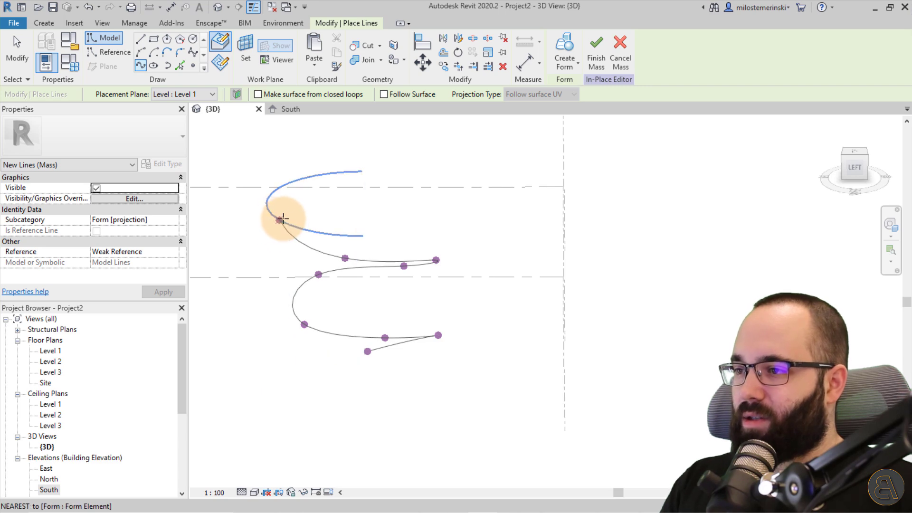
middle_click_drag(275, 216, 621, 301, "shift")
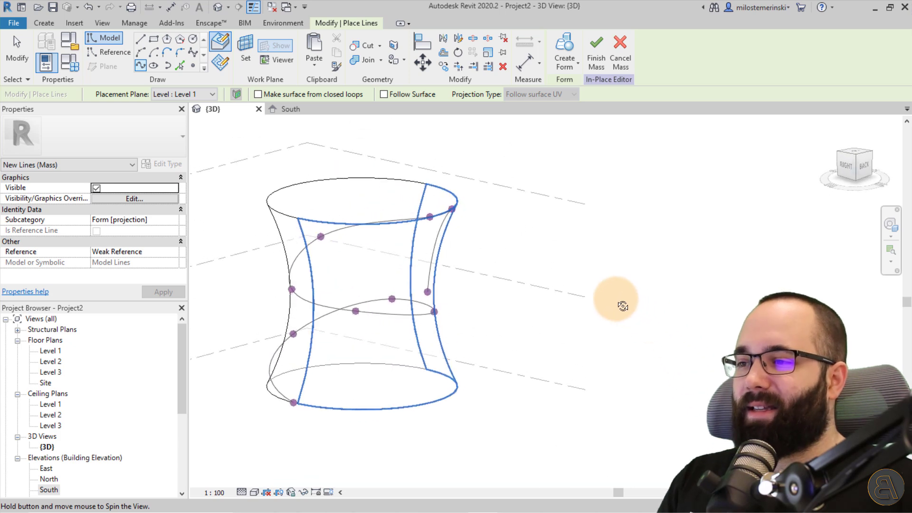
left_click(27, 58)
Step: Move the spline's point just below the top edge farther down along the surface to smooth the spiral
middle_click_drag(485, 289, 201, 358, "shift")
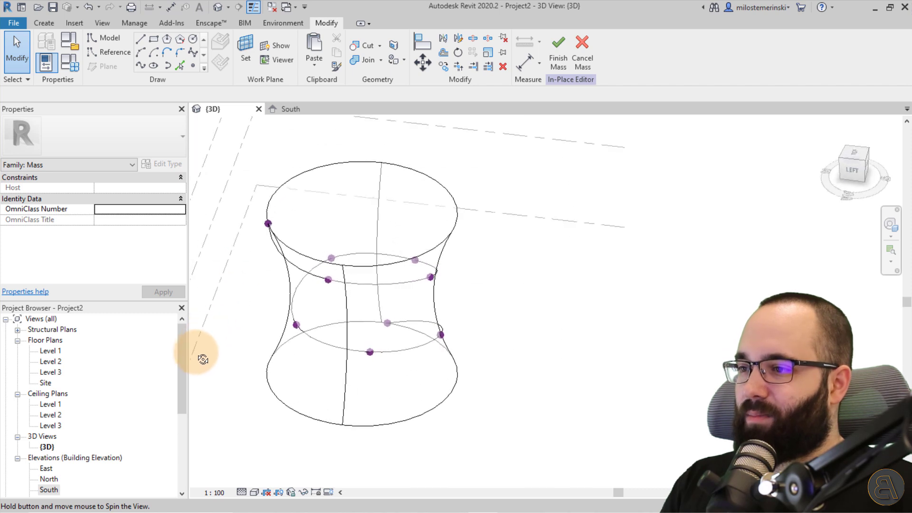
left_click(327, 280)
scroll(327, 281, "up", 5)
left_click_drag(328, 279, 353, 299)
scroll(454, 317, "down", 3)
middle_click_drag(443, 346, 404, 281, "shift")
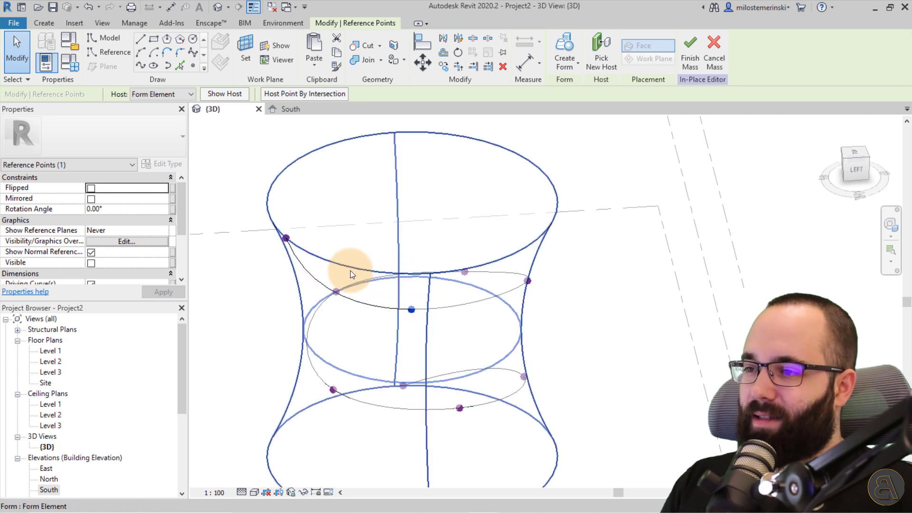
left_click(357, 289)
middle_click_drag(393, 407, 371, 267, "shift")
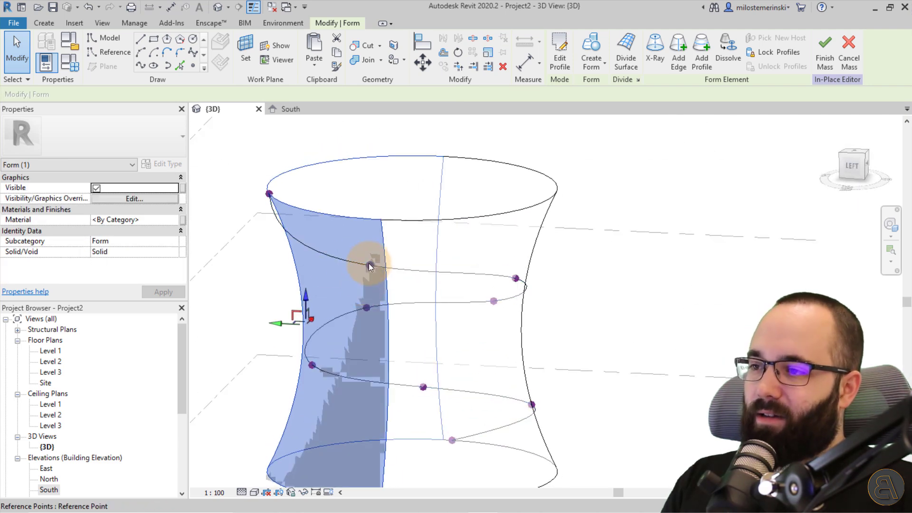
key("Escape")
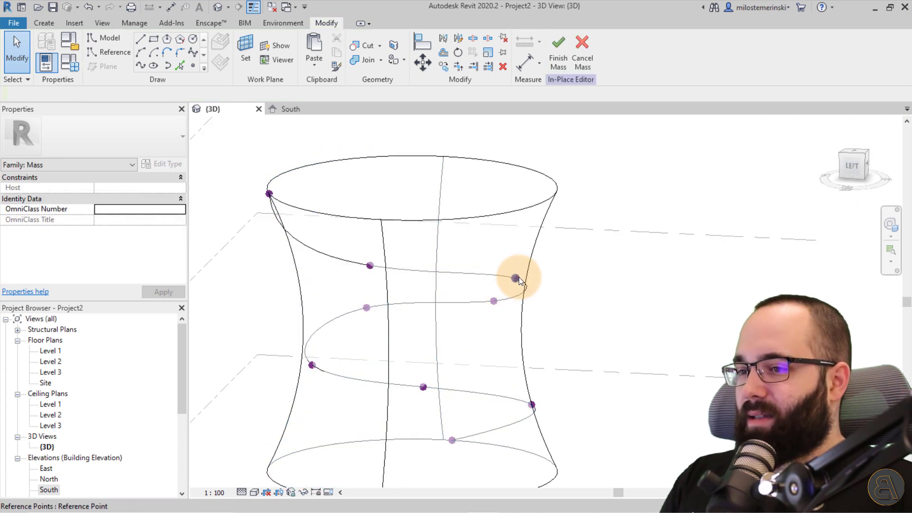
Step: Shift further upper and lower spline points along the form's surface so that the spiral climbs more evenly
left_click(518, 277)
middle_click_drag(509, 327, 508, 300, "shift")
mouse_move(516, 278)
left_mouse_down()
mouse_move(504, 291)
mouse_move(509, 284)
left_mouse_up()
middle_click_drag(508, 284, 588, 393, "shift")
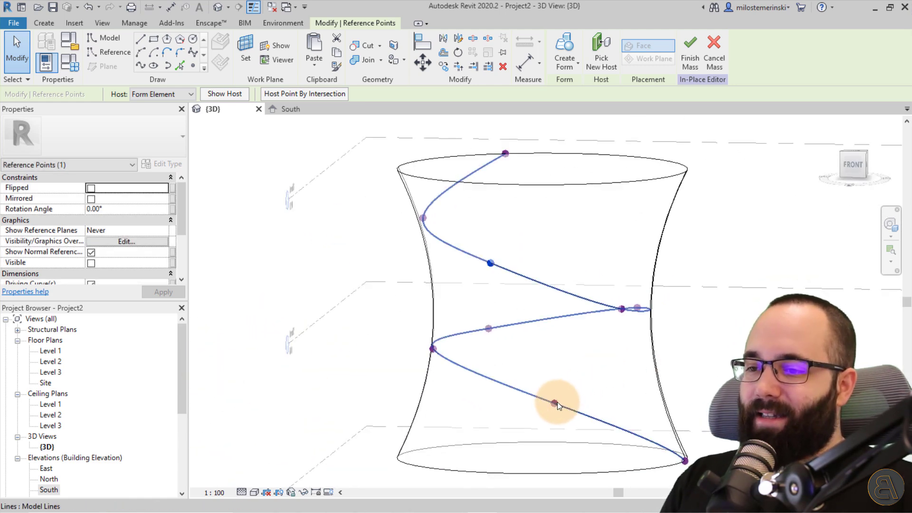
left_click_drag(555, 402, 546, 419)
middle_click_drag(574, 432, 421, 387, "shift")
left_click_drag(403, 363, 391, 394)
middle_click_drag(518, 385, 760, 447, "shift")
left_click(740, 372)
middle_click_drag(745, 370, 548, 355, "shift")
middle_click_drag(665, 381, 430, 312, "shift")
middle_click_drag(429, 377, 400, 378, "shift")
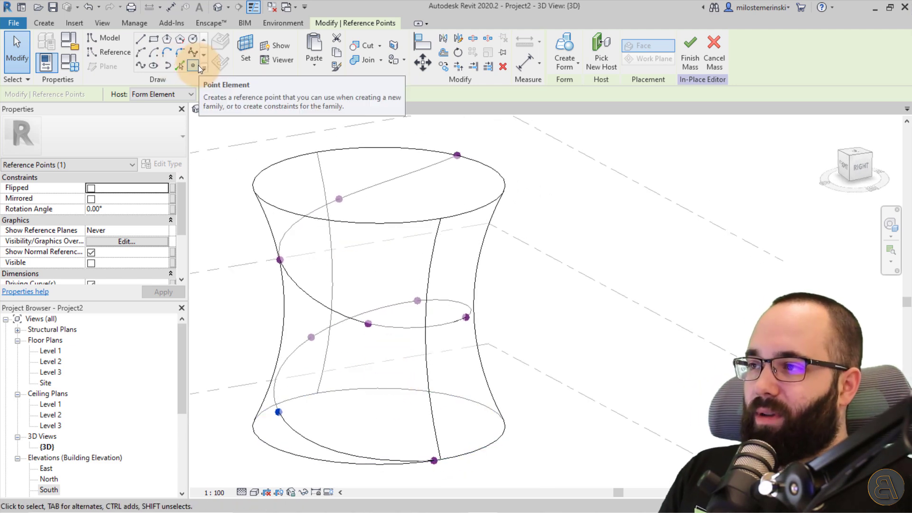
Step: Place a reference point on the spiral spline near its lower end, using Draw on Face
left_click(198, 65)
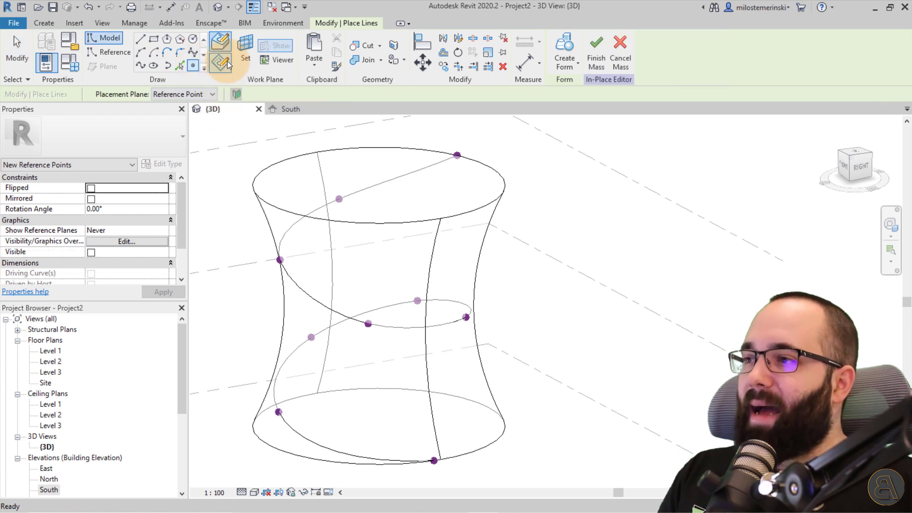
left_click(221, 45)
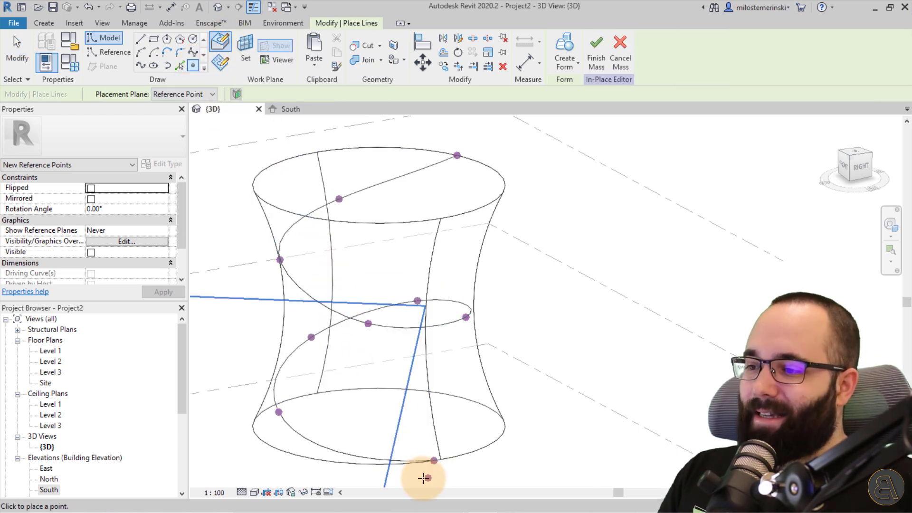
left_click(399, 459)
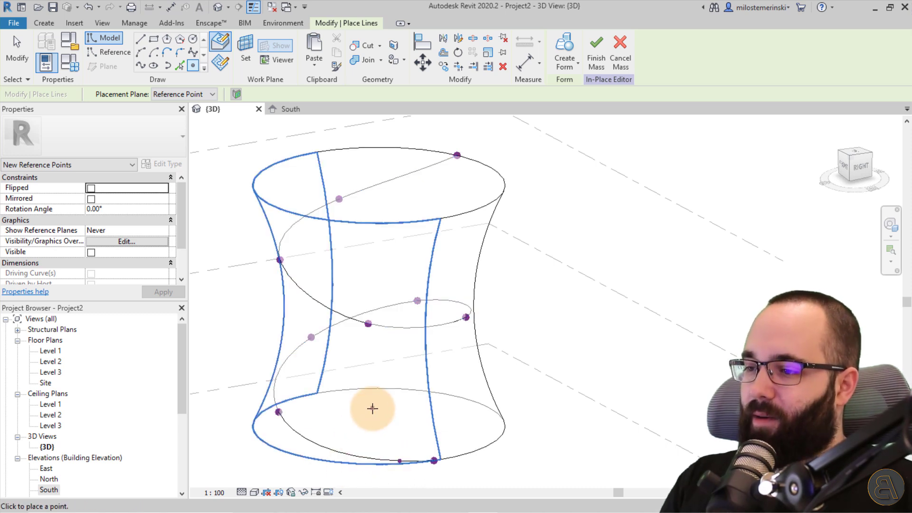
Step: Finish placing points and set the work plane to the reference point near the spiral's lower end
key("Escape")
key("Escape")
middle_click_drag(372, 413, 311, 261, "shift")
scroll(343, 301, "up", 8)
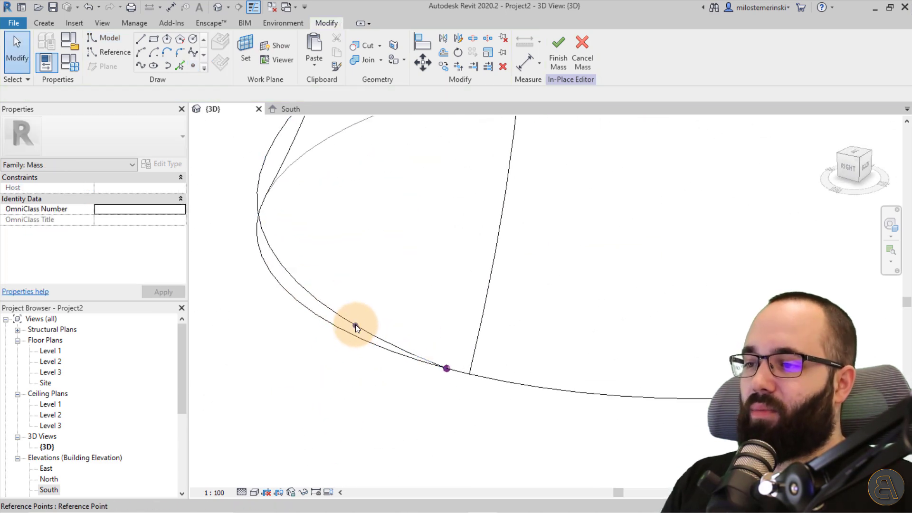
left_click(247, 57)
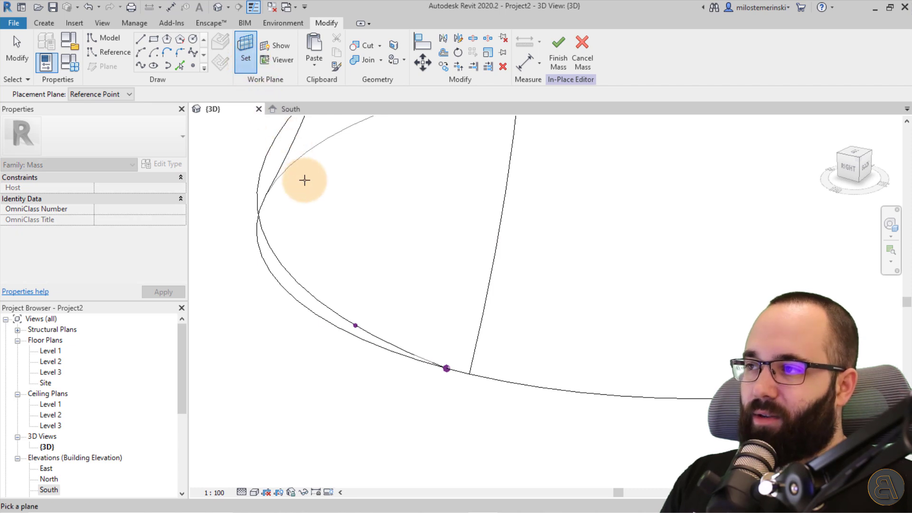
left_click(356, 325)
middle_click_drag(320, 349, 311, 319, "shift")
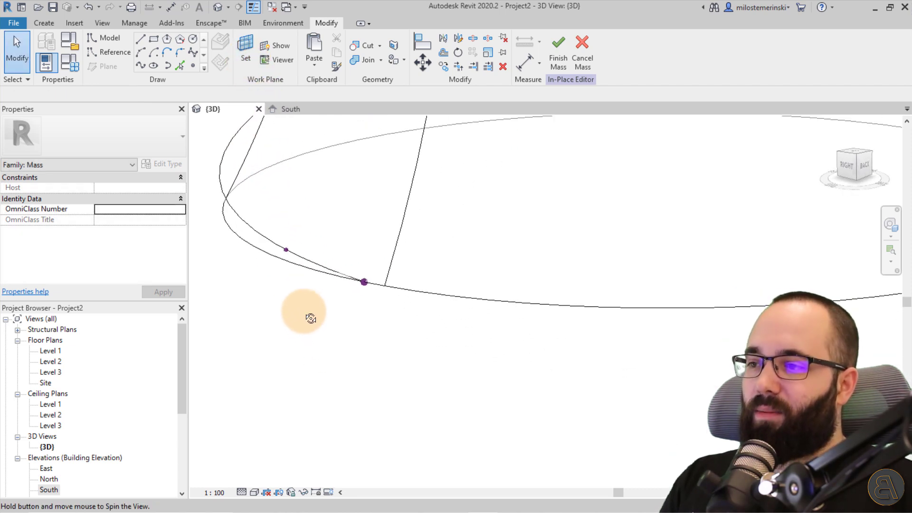
Step: Draw a short horizontal model line on the active work plane, starting at the reference point and running into the form
left_click(143, 41)
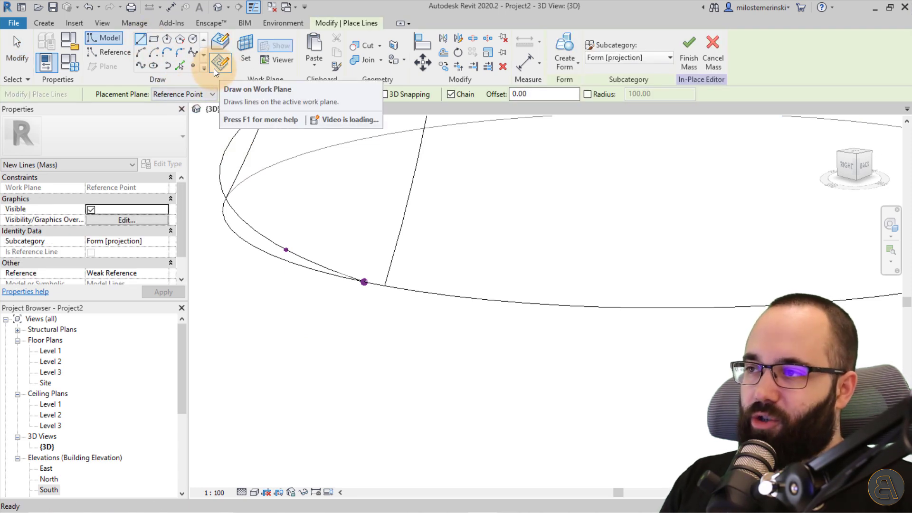
left_click(225, 65)
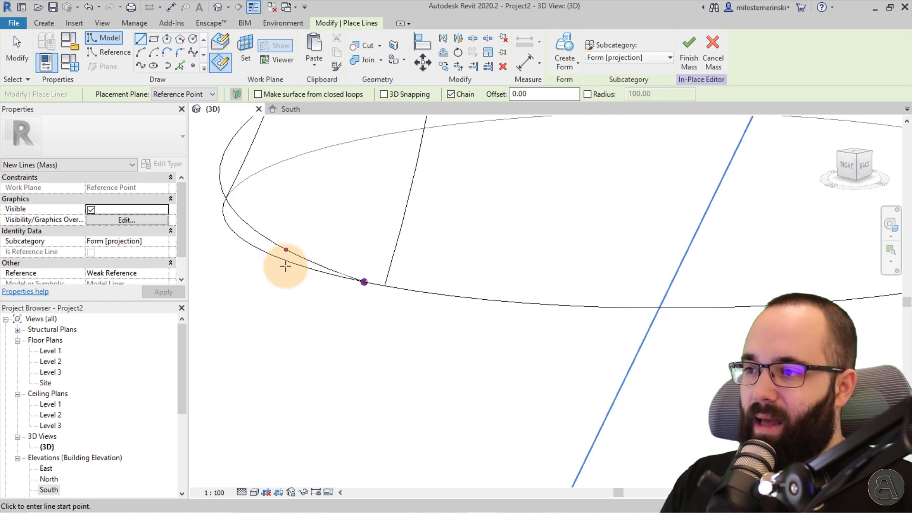
left_click(285, 249)
middle_click_drag(379, 224, 224, 163, "shift")
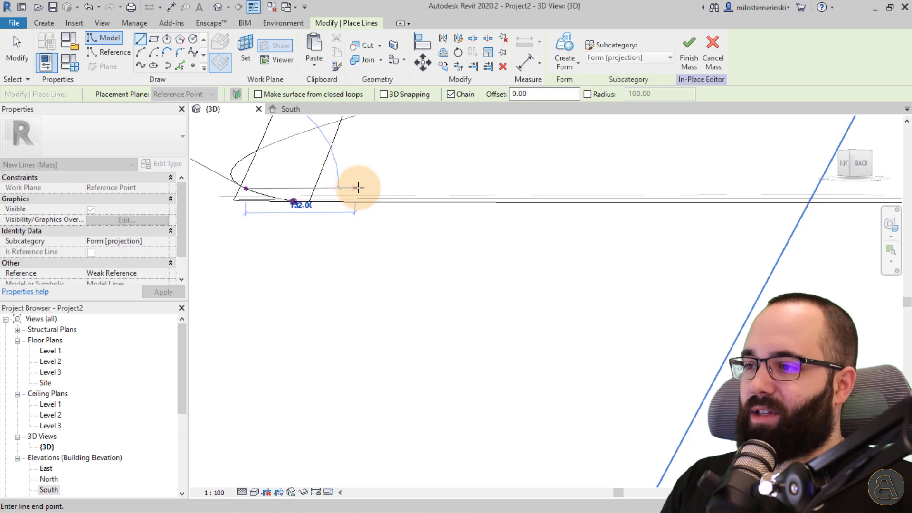
left_click(363, 188)
middle_click_drag(363, 189, 326, 264, "shift")
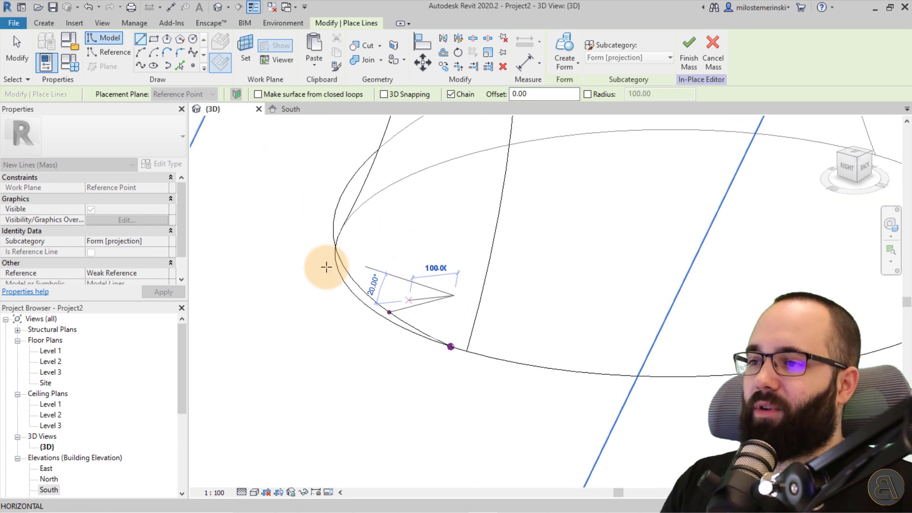
key("Escape")
key("Escape")
Step: Select the hosted reference point with its short line and make eight copies outside the form's base, using Copy with Multiple
left_click(448, 319)
middle_click_drag(449, 319, 412, 336, "shift")
left_click(454, 390)
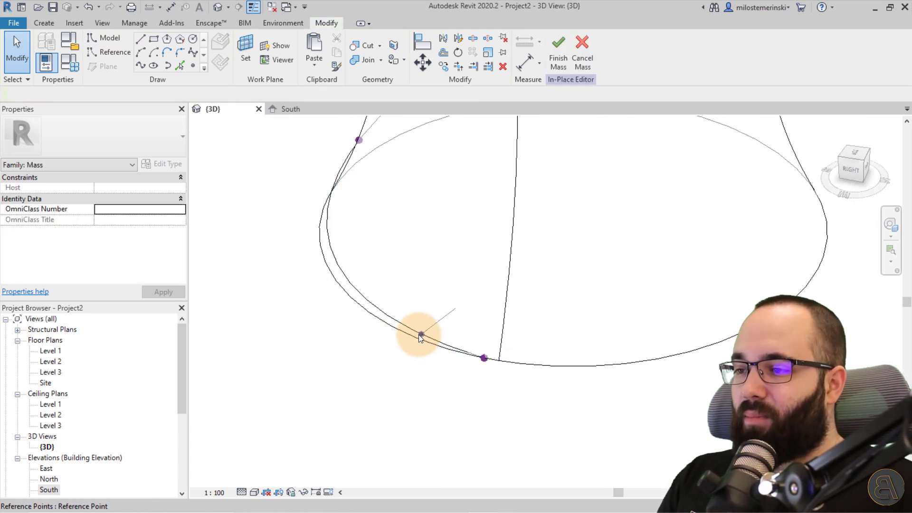
left_click(420, 334)
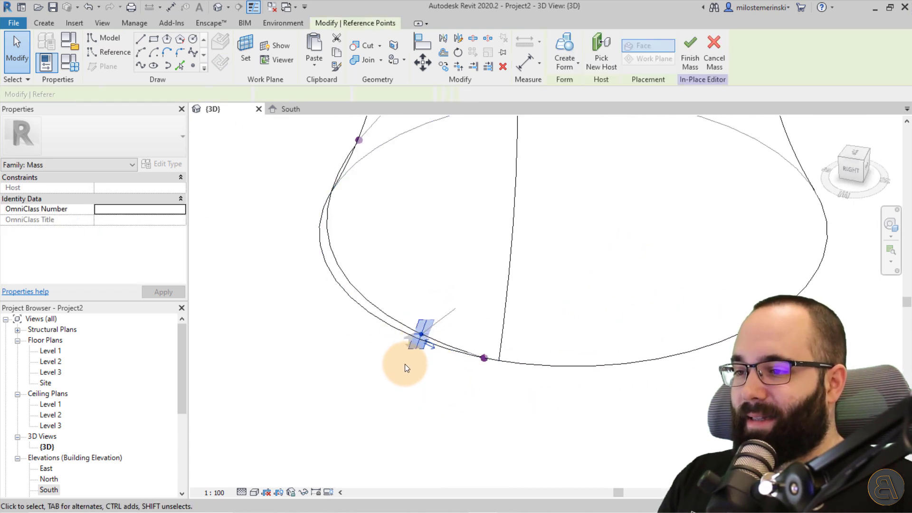
left_click(444, 325, "ctrl")
left_click(383, 260)
left_click_drag(383, 261, 464, 357)
scroll(451, 329, "down", 2)
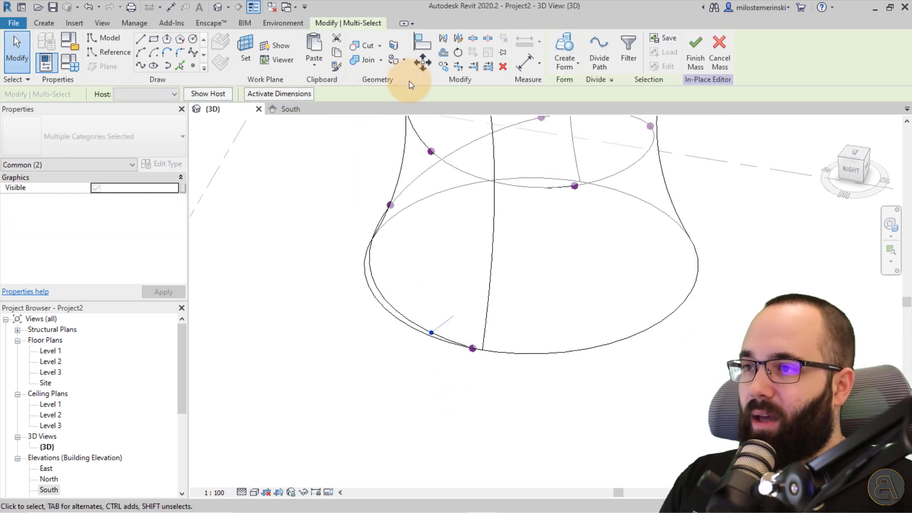
left_click(442, 70)
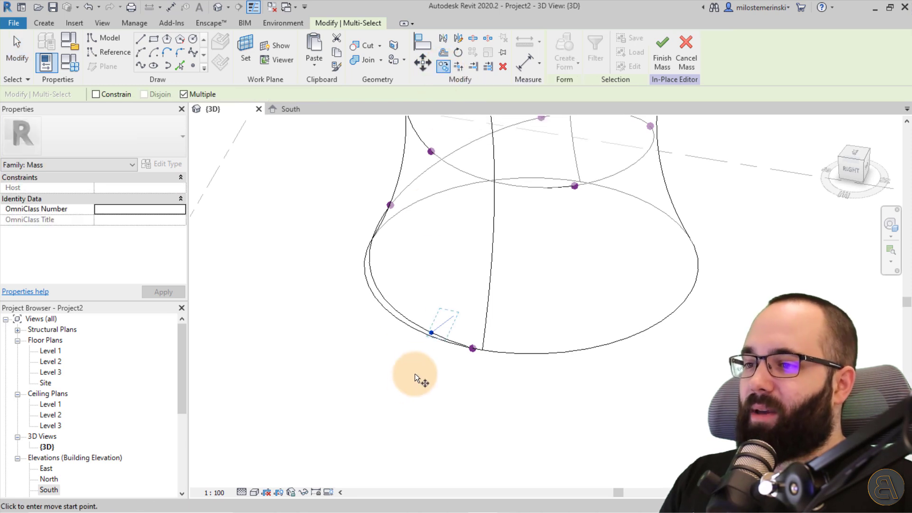
left_click(424, 340)
left_click(362, 382)
left_click(326, 367)
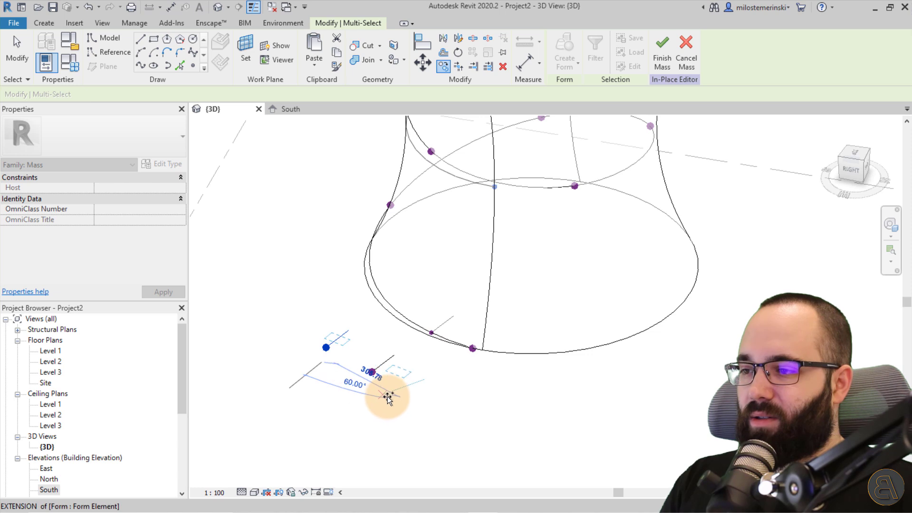
left_click(334, 385)
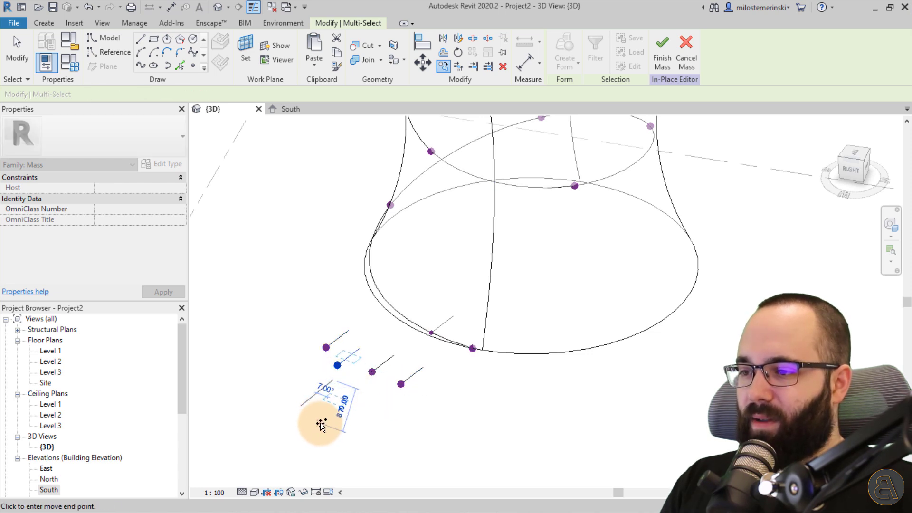
left_click(365, 436)
left_click(280, 395)
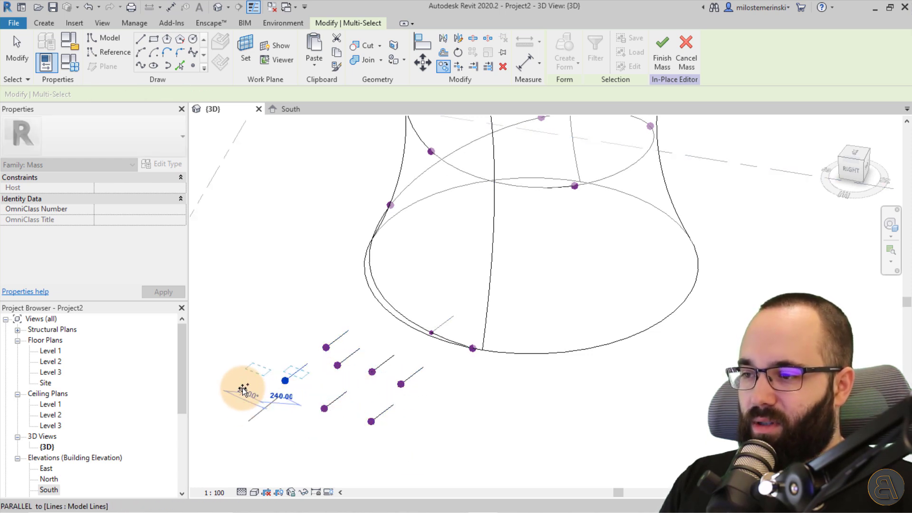
left_click(241, 374)
key("Escape")
Step: Rehost one copied reference point onto the spiral, next to the second spline point counted from the bottom
middle_click_drag(367, 405, 503, 421, "shift")
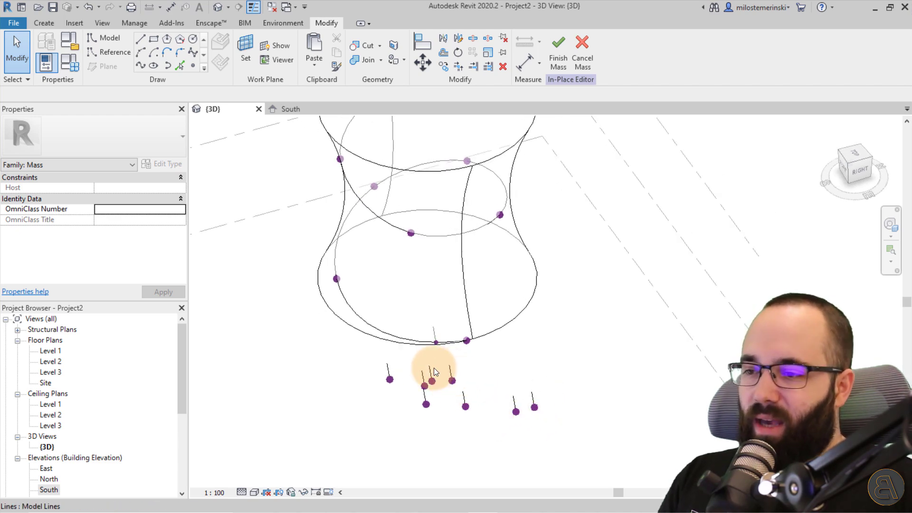
left_click(455, 382)
middle_click_drag(528, 385, 440, 387, "shift")
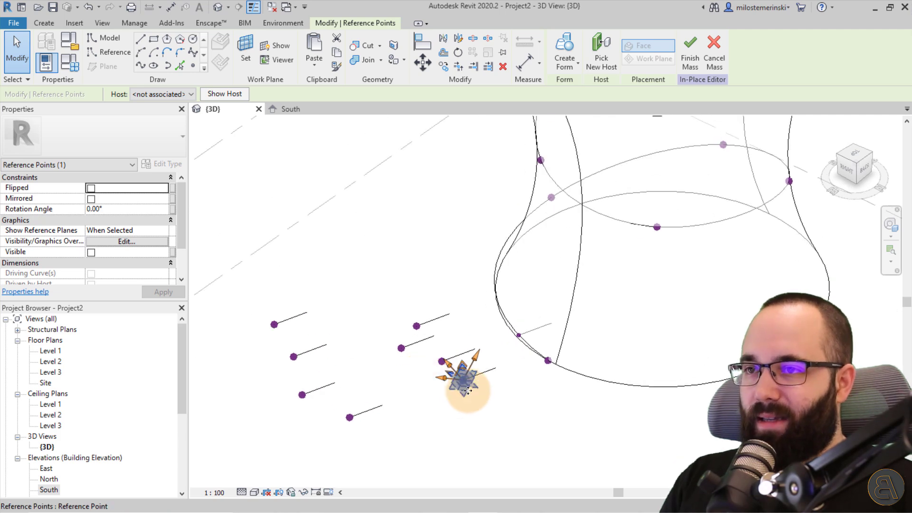
middle_click_drag(480, 354, 404, 317)
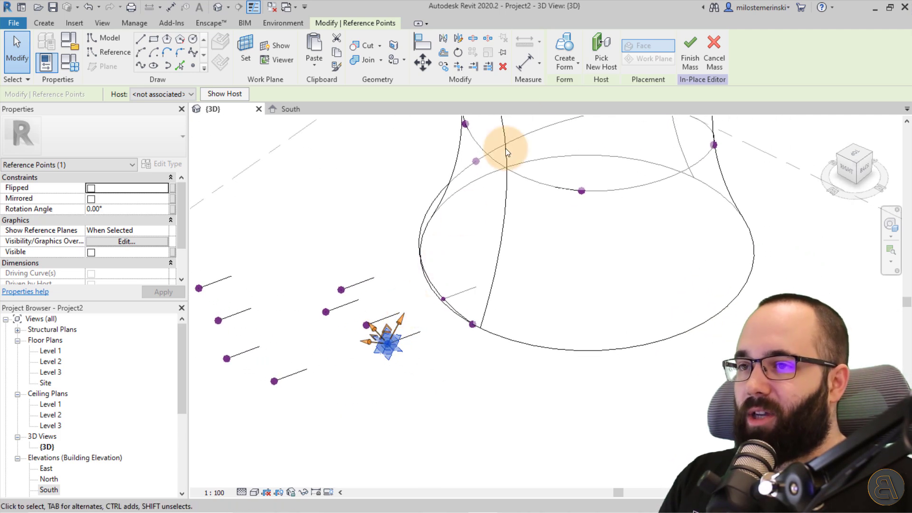
left_click(591, 60)
middle_click_drag(405, 208, 700, 302, "shift")
scroll(405, 252, "up", 3)
key("Escape")
scroll(512, 164, "down", 1)
middle_click_drag(516, 158, 483, 245)
left_click(482, 272)
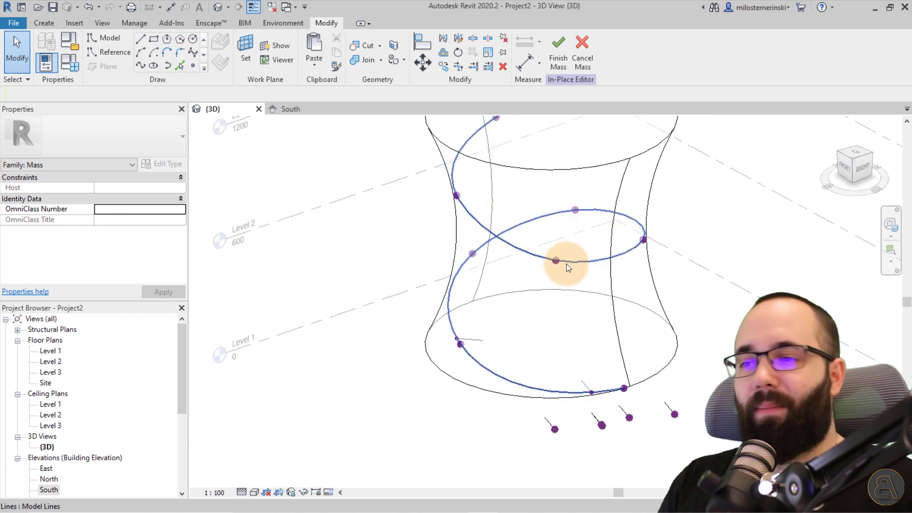
Step: Rehost another copied reference point onto the spiral, just past the third spline point from the bottom
middle_click_drag(411, 216, 302, 200)
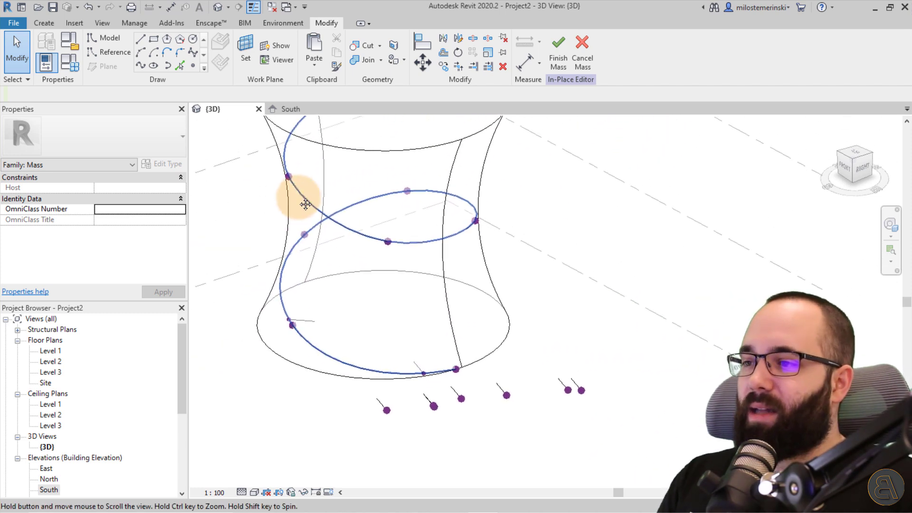
left_click(575, 392)
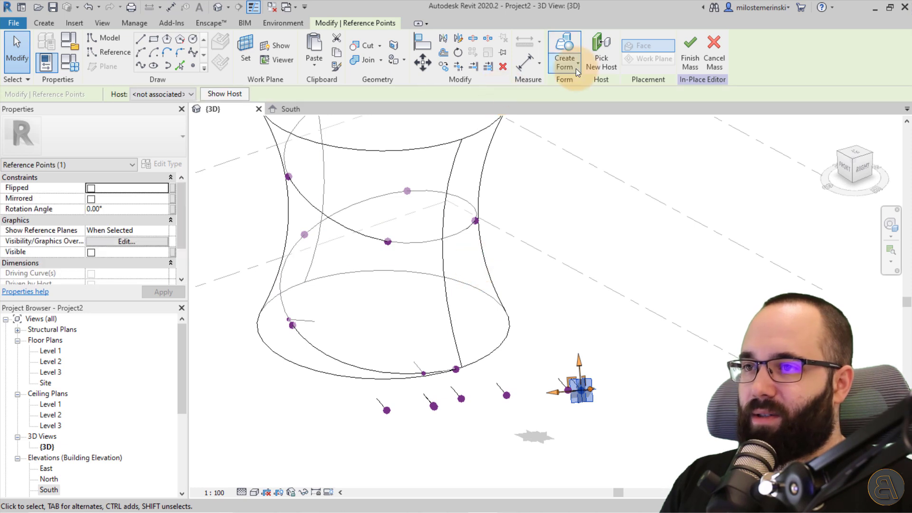
left_click(588, 59)
left_click(302, 238)
key("Escape")
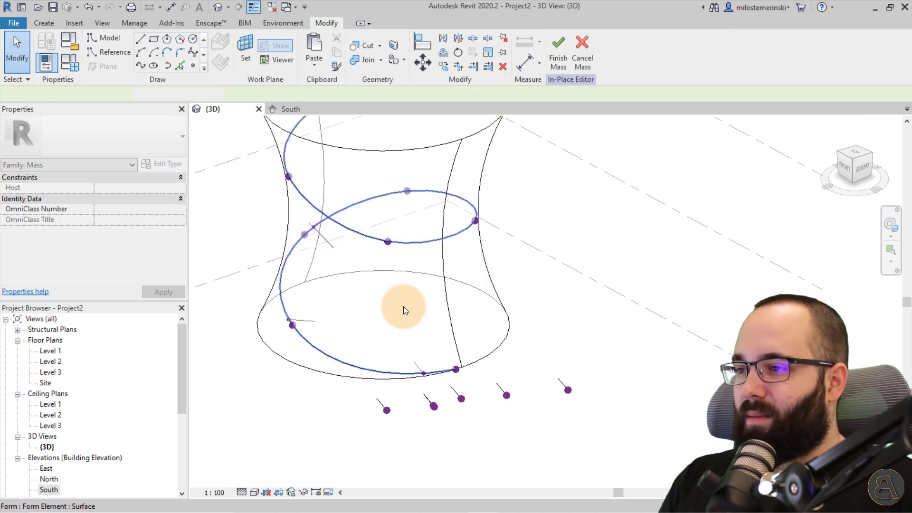
Step: Rehost the outermost remaining copied point onto the spiral beside the fourth spline point from the bottom
left_click(568, 391)
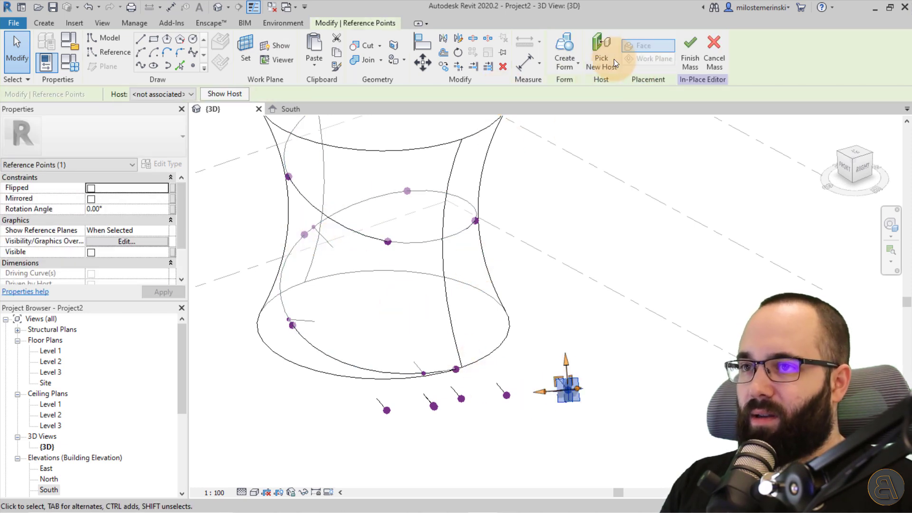
left_click(600, 64)
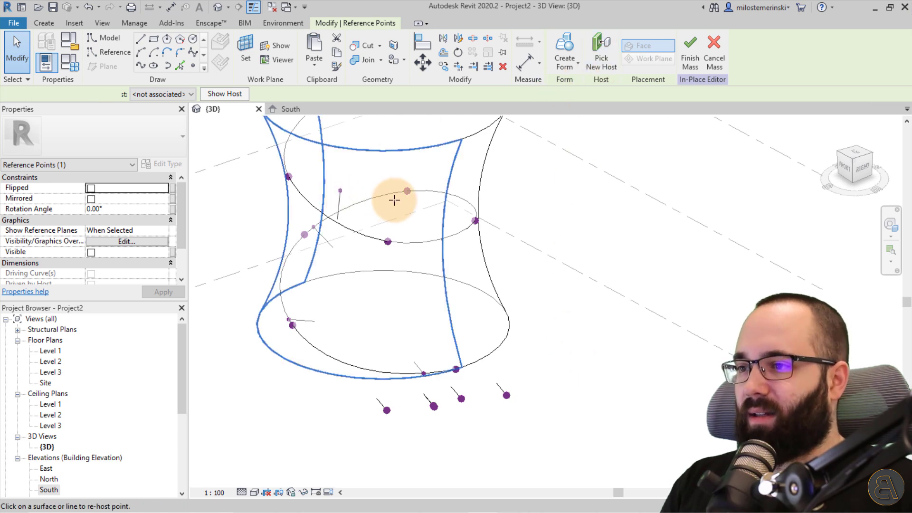
left_click(418, 192)
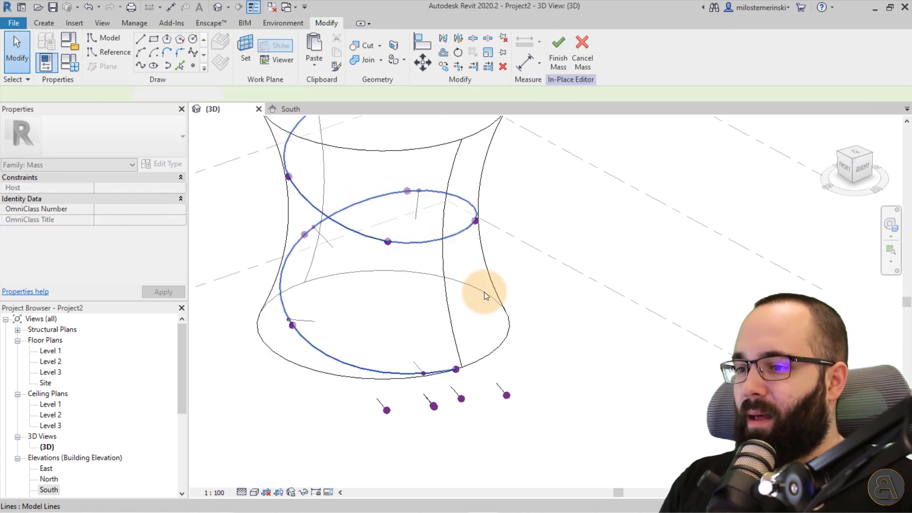
Step: Rehost a further copied reference point onto the spiral, just past its fifth spline point from the bottom
left_click(598, 196)
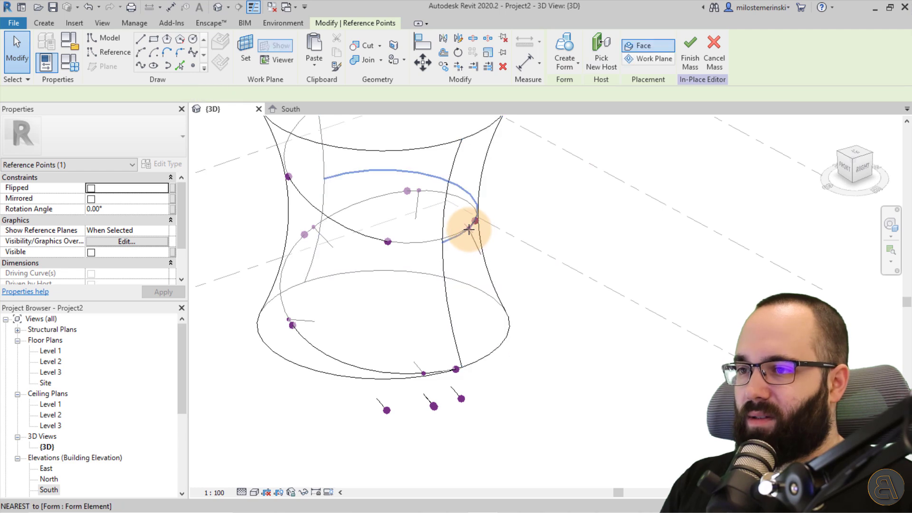
middle_click_drag(471, 238, 533, 258, "shift")
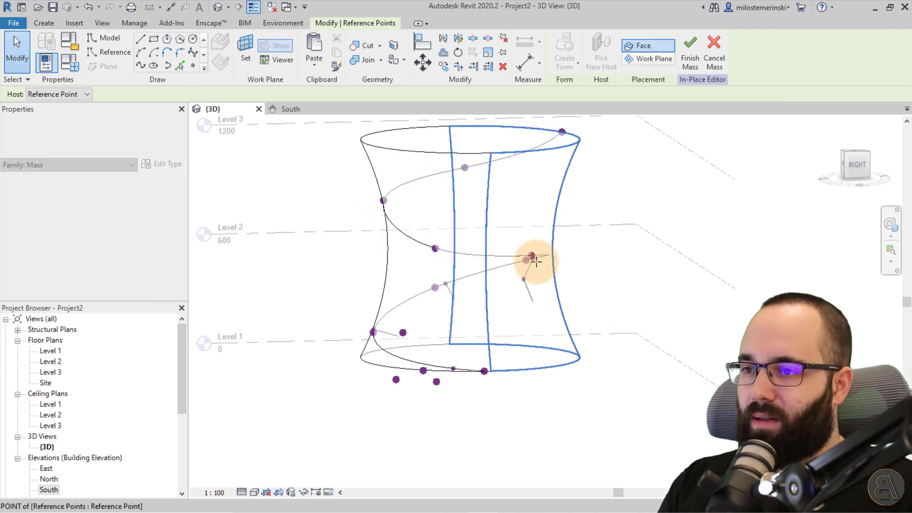
scroll(508, 256, "up", 3)
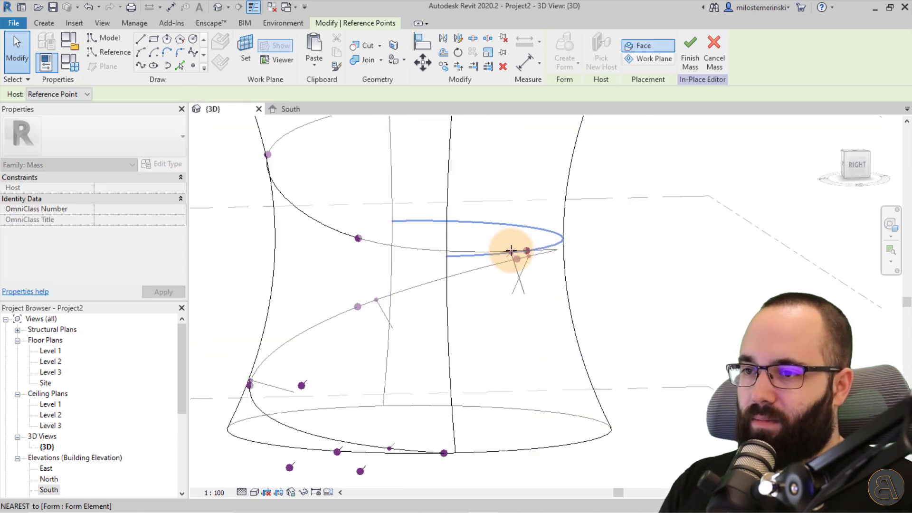
left_click(510, 252)
scroll(543, 309, "down", 3)
middle_click_drag(543, 310, 586, 382, "shift")
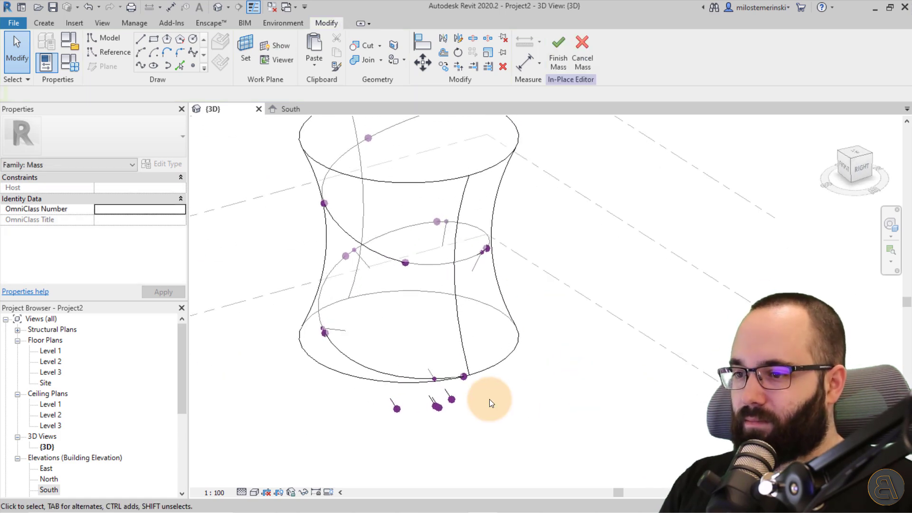
Step: Rehost a copied reference point onto the spiral beside the sixth spline point from the bottom and accept the warning
left_click(451, 400)
middle_click_drag(446, 254, 387, 273, "shift")
scroll(453, 246, "up", 3)
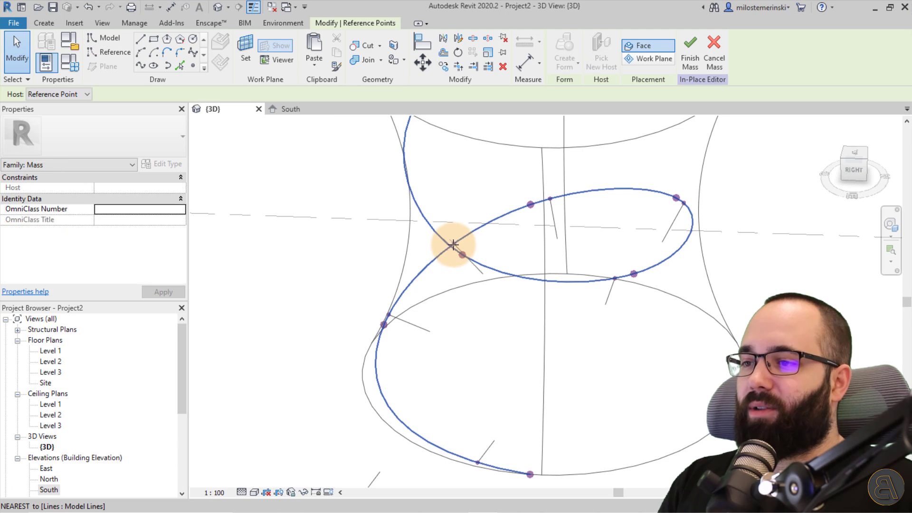
left_click(452, 246)
left_click(454, 248)
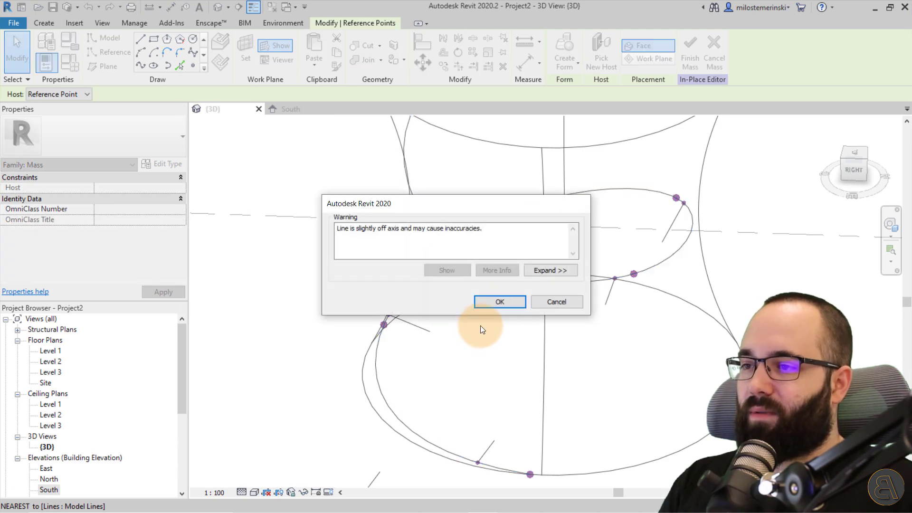
left_click(499, 302)
scroll(535, 319, "down", 3)
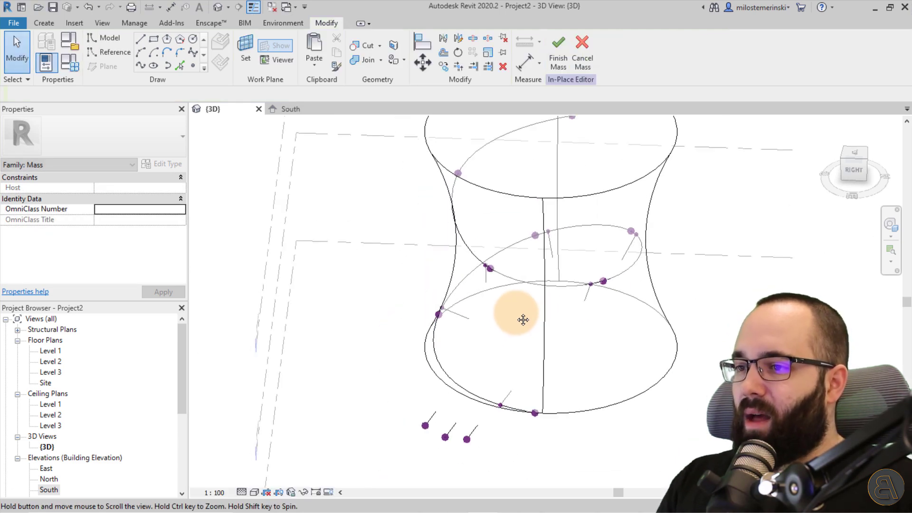
Step: Rehost the next copied reference point onto the spiral, just below the seventh spline point from the bottom, accepting the warning
left_click(479, 424)
left_click(601, 56)
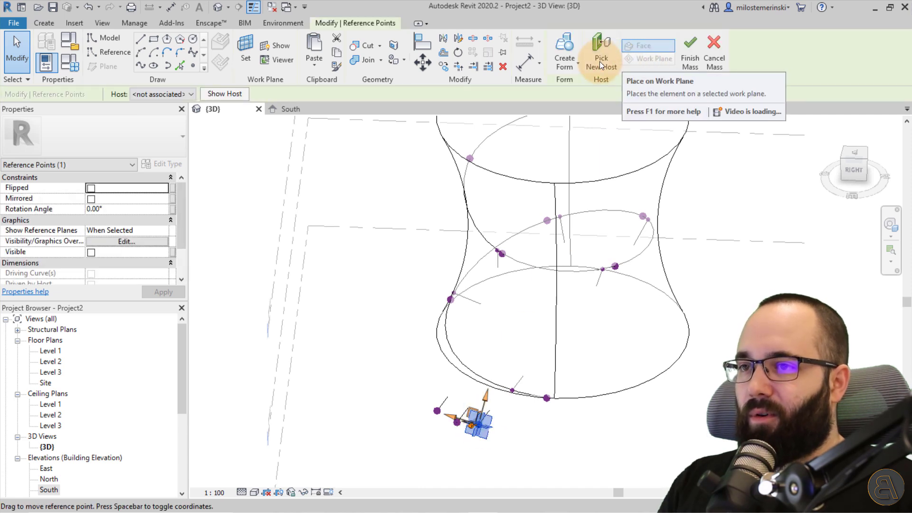
middle_click_drag(472, 214, 350, 204, "shift")
scroll(320, 210, "up", 3)
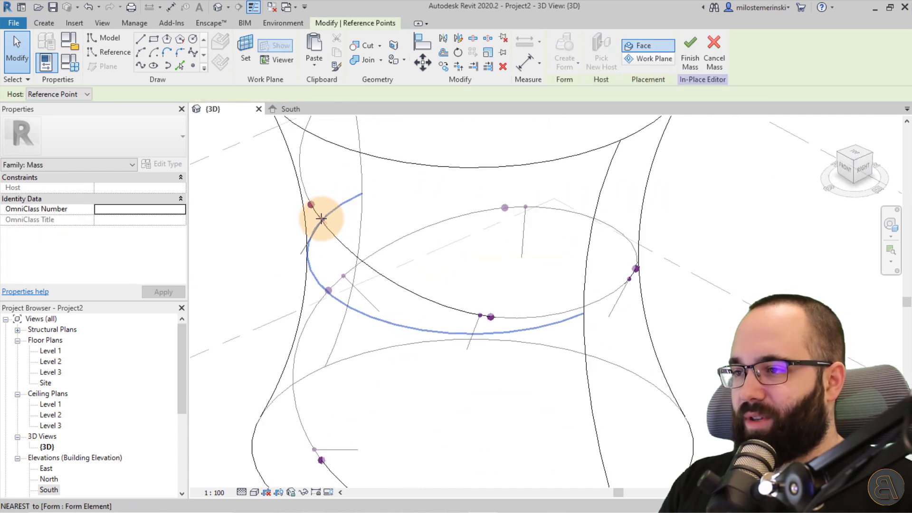
left_click(315, 213)
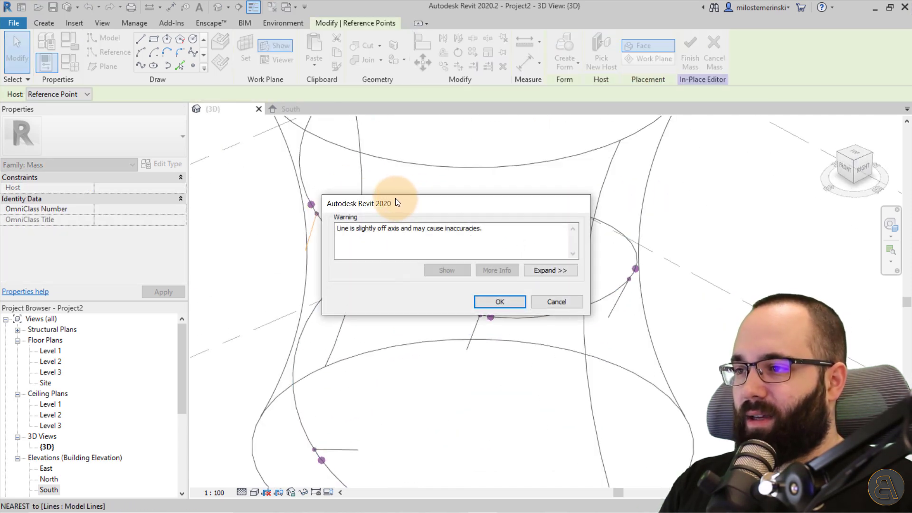
left_click(488, 300)
scroll(472, 278, "down", 3)
middle_click_drag(472, 279, 542, 419, "shift")
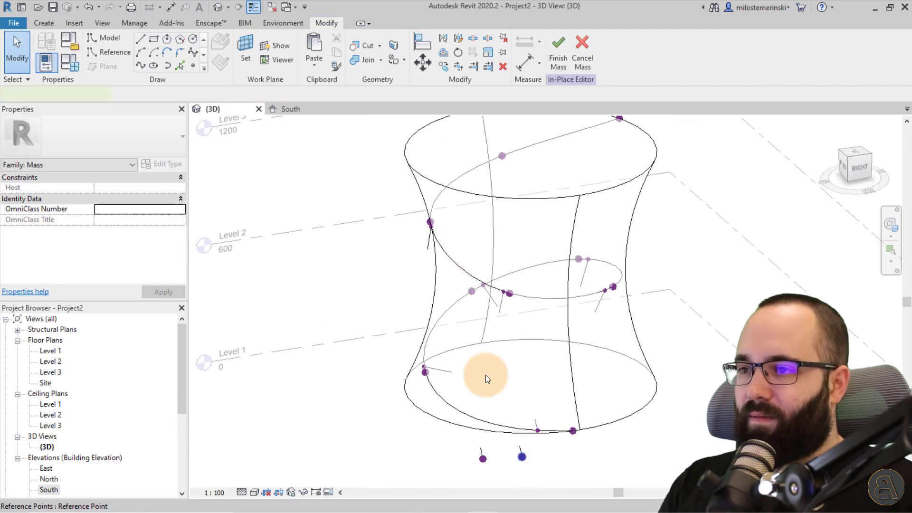
Step: Rehost the next copied reference point onto the spiral, just past its eighth spline point from the bottom
left_click(522, 456)
left_click(592, 64)
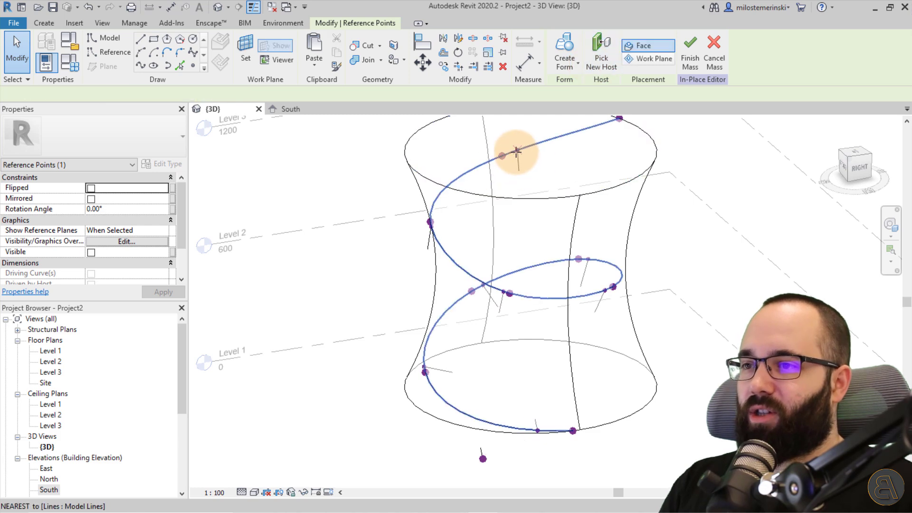
left_click(515, 150)
Step: Rehost the last remaining copied reference point onto the spiral, just short of its topmost spline point
middle_click_drag(534, 186, 519, 373, "shift")
left_click(509, 363)
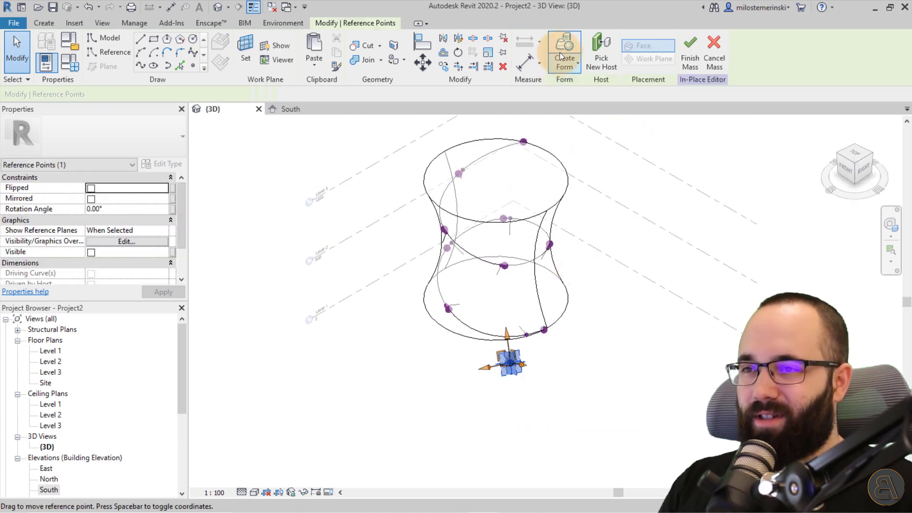
left_click(597, 66)
scroll(513, 141, "up", 6)
middle_click_drag(524, 162, 476, 246)
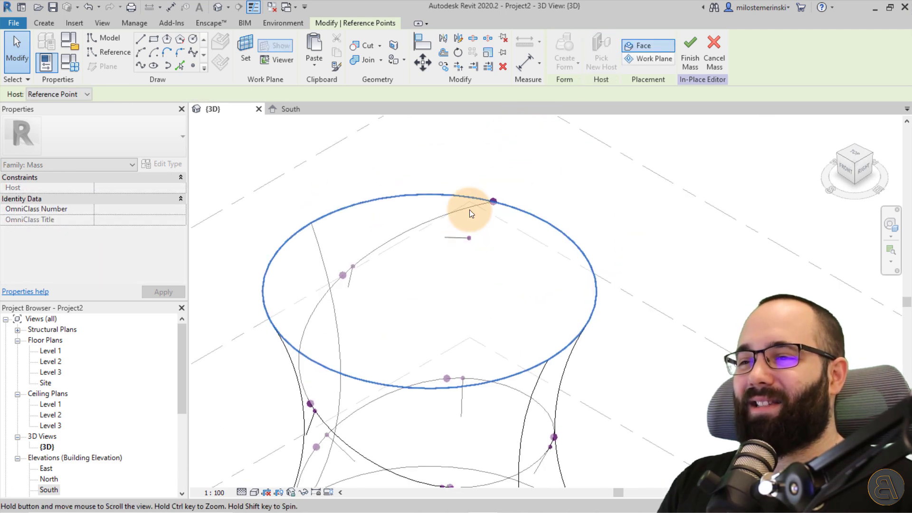
scroll(471, 213, "up", 1)
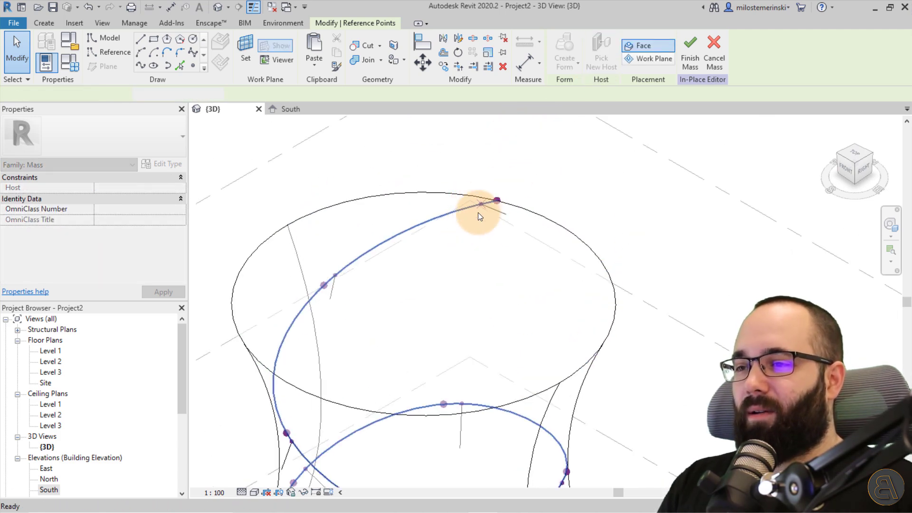
left_click(478, 204)
Step: Adjust the free ends of the profile lines at the second and third spline points from the bottom so they point inward horizontally
scroll(500, 245, "down", 4)
mouse_move(480, 258)
middle_mouse_down("shift")
mouse_move(430, 195)
mouse_move(478, 262)
middle_mouse_up("shift")
scroll(445, 395, "up", 3)
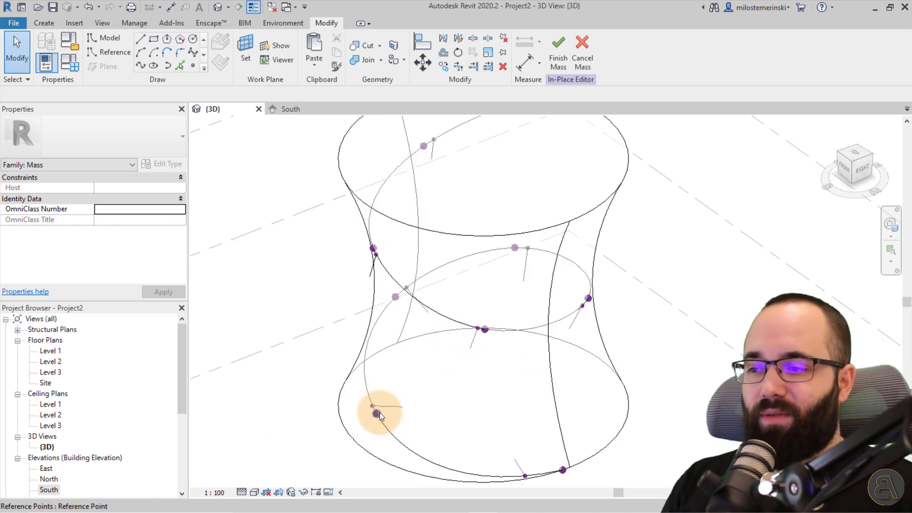
middle_click_drag(380, 412, 278, 349)
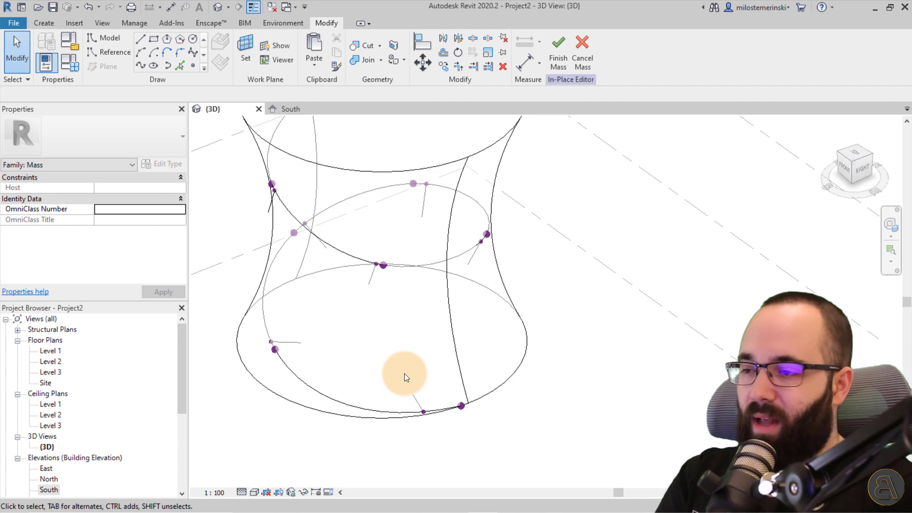
middle_click_drag(440, 371, 403, 301, "shift")
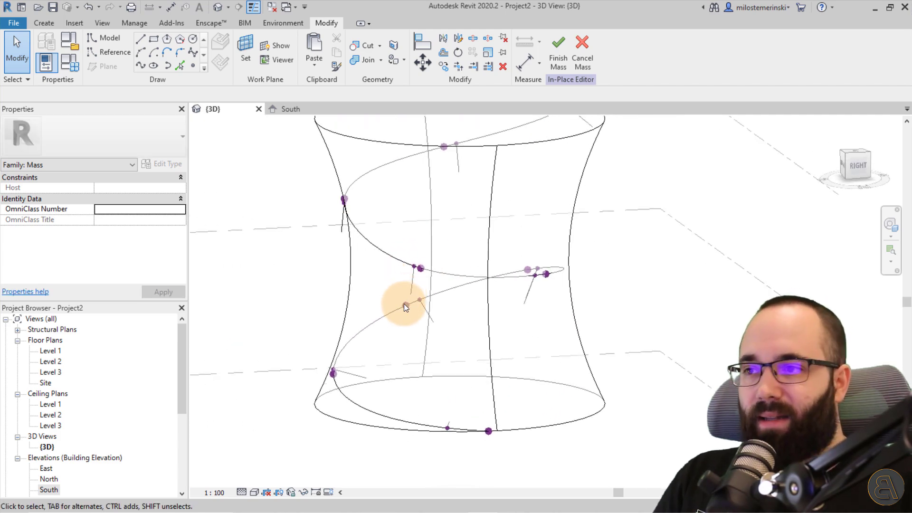
middle_click_drag(401, 342, 380, 358)
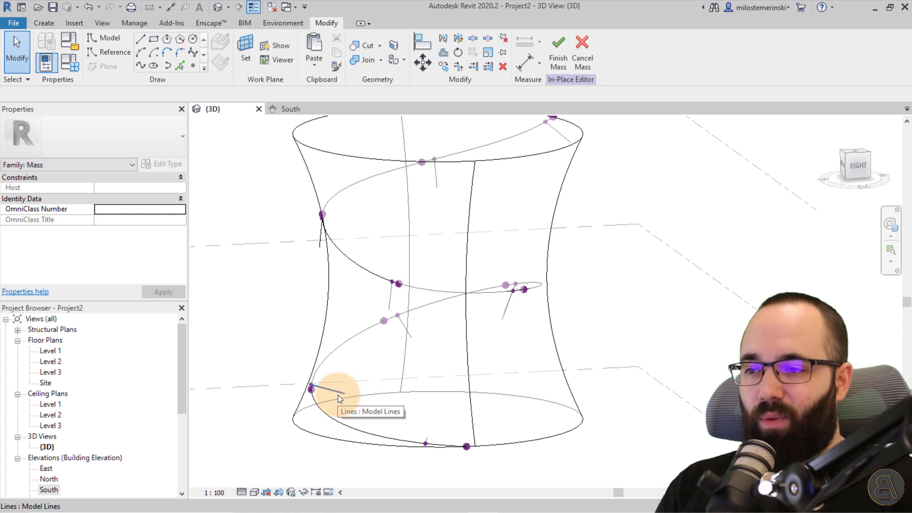
mouse_move(421, 431)
middle_mouse_down("shift")
mouse_move(391, 434)
mouse_move(434, 438)
middle_mouse_up("shift")
scroll(331, 385, "up", 2)
left_click_drag(345, 377, 389, 365)
middle_click_drag(427, 383, 427, 339, "shift")
left_click_drag(286, 250, 298, 213)
key("Escape")
Step: Swing the profile lines at the fourth and fifth spline points inward, making the fifth one about 130 mm long
middle_click_drag(339, 288, 438, 309, "shift")
scroll(413, 295, "up", 3)
left_click(410, 297)
left_click_drag(413, 300, 432, 255)
scroll(518, 307, "down", 3)
middle_click_drag(539, 308, 311, 244, "shift")
scroll(332, 248, "up", 3)
left_click_drag(321, 258, 360, 214)
Step: Move the free end of the sixth profile line from the bottom so it points inward, about 140 mm long
scroll(386, 213, "down", 2)
middle_click_drag(386, 214, 275, 216, "shift")
scroll(276, 217, "up", 2)
left_click(296, 212)
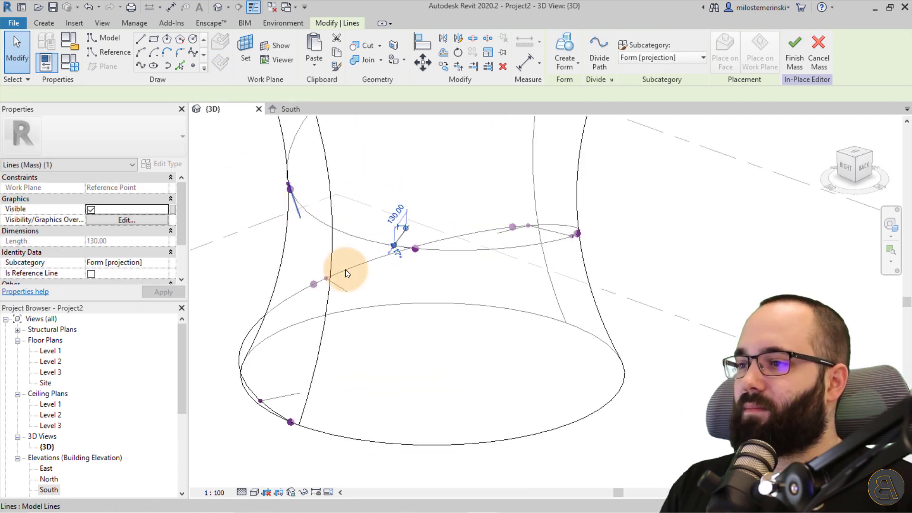
scroll(346, 270, "down", 1)
middle_click_drag(345, 270, 312, 233, "shift")
middle_click_drag(206, 235, 295, 309, "shift")
scroll(366, 306, "up", 2)
left_click_drag(368, 309, 412, 265)
Step: Reorient the seventh profile line from the bottom so its free end points into the mass
scroll(422, 315, "down", 3)
middle_click_drag(422, 315, 557, 307, "shift")
scroll(321, 216, "up", 4)
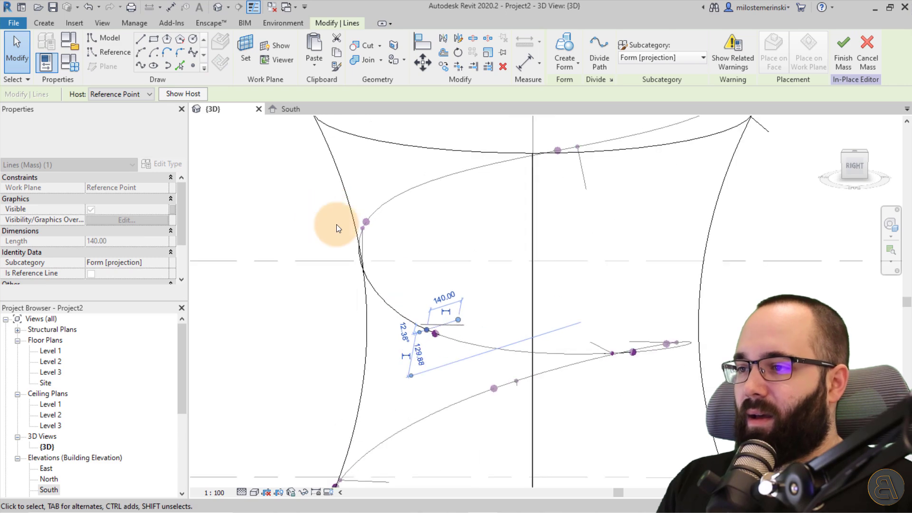
left_click(370, 261)
left_click_drag(370, 280, 427, 228)
Step: Turn the eighth profile line from the bottom inward horizontally, at a length of about 140 mm
scroll(446, 284, "down", 3)
middle_click_drag(448, 284, 510, 242, "shift")
scroll(383, 202, "up", 3)
left_click(310, 244)
left_click_drag(308, 249, 390, 207)
Step: Move the free end of the topmost profile line inward and clear the selection
scroll(406, 231, "down", 3)
middle_click_drag(408, 232, 546, 248, "shift")
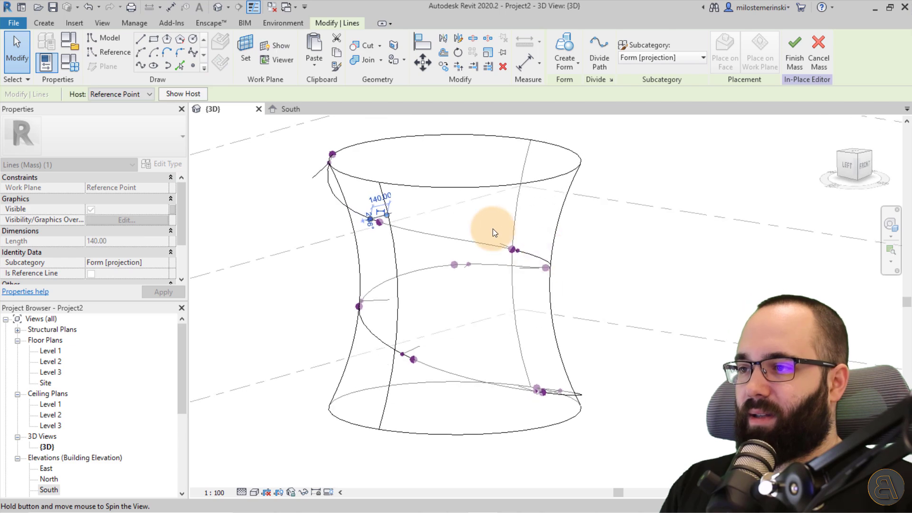
scroll(327, 175, "up", 2)
left_click(297, 177)
left_click_drag(295, 180, 376, 151)
left_click(451, 167)
scroll(451, 168, "down", 3)
middle_click_drag(451, 168, 336, 221, "shift")
middle_click_drag(523, 292, 367, 358, "shift")
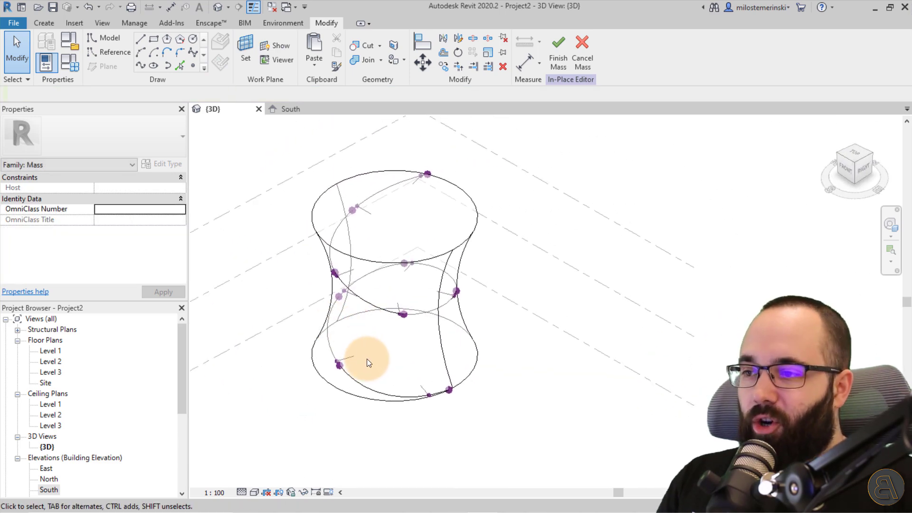
Step: Create a form from the spiral together with all nine profile lines hosted along it
scroll(341, 373, "down", 2)
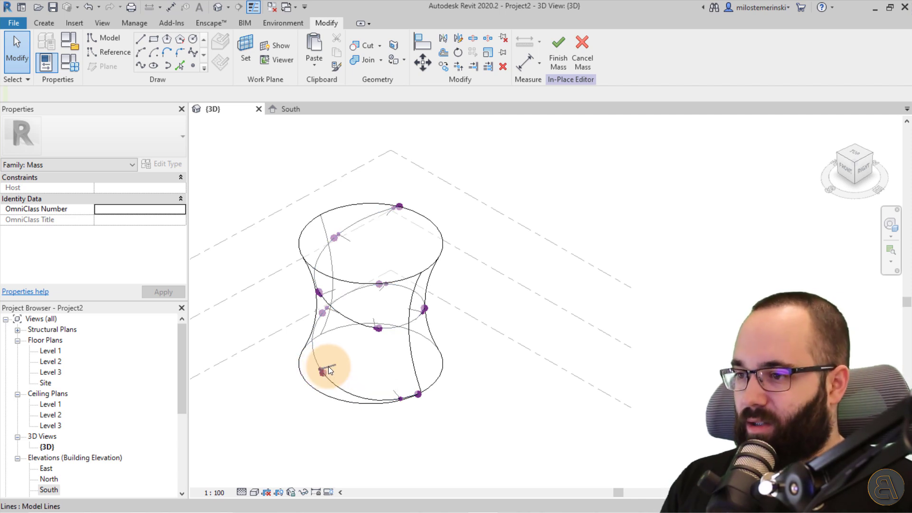
left_click(335, 383)
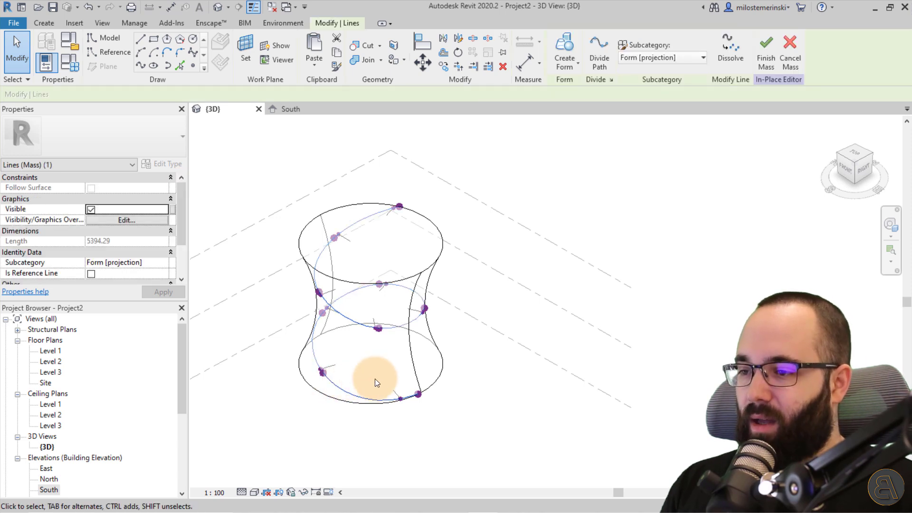
scroll(375, 378, "up", 2)
left_click(311, 366, "ctrl")
left_click(316, 280, "ctrl")
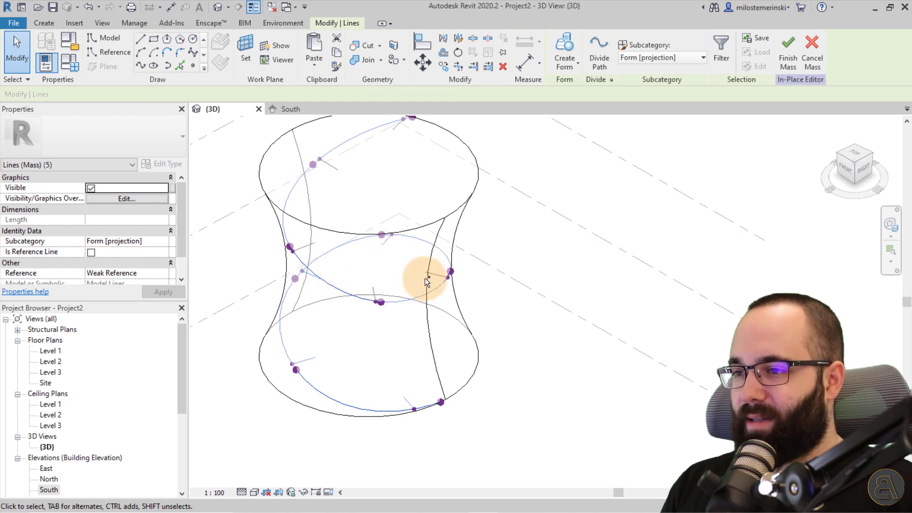
left_click(441, 277, "ctrl")
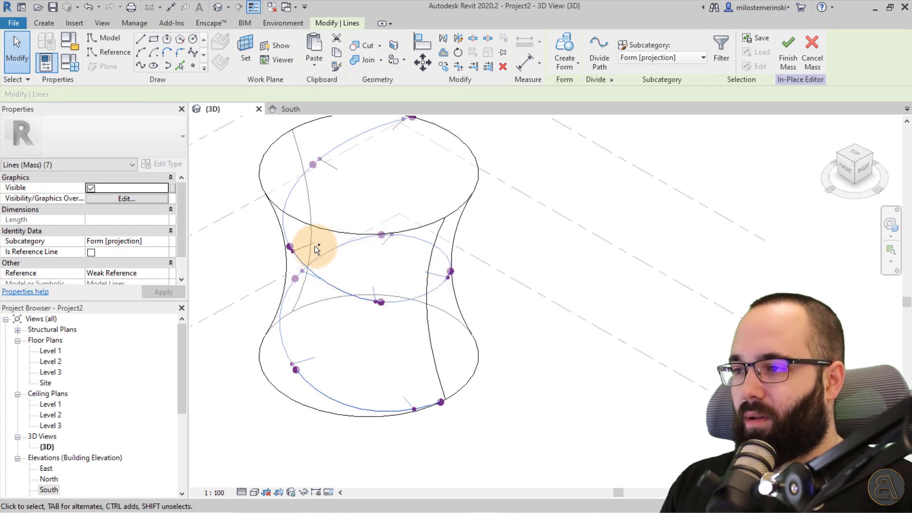
left_click(395, 129, "ctrl")
middle_click_drag(405, 160, 434, 131, "shift")
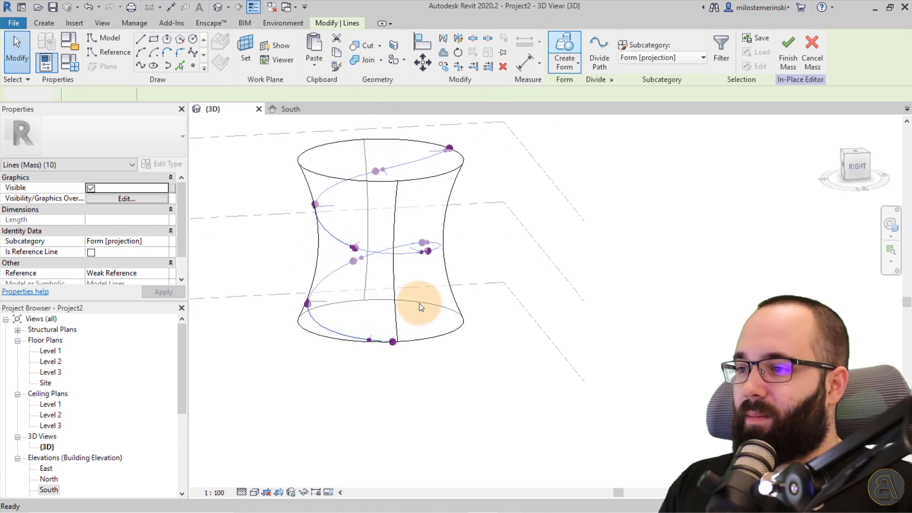
middle_click_drag(424, 308, 277, 301, "shift")
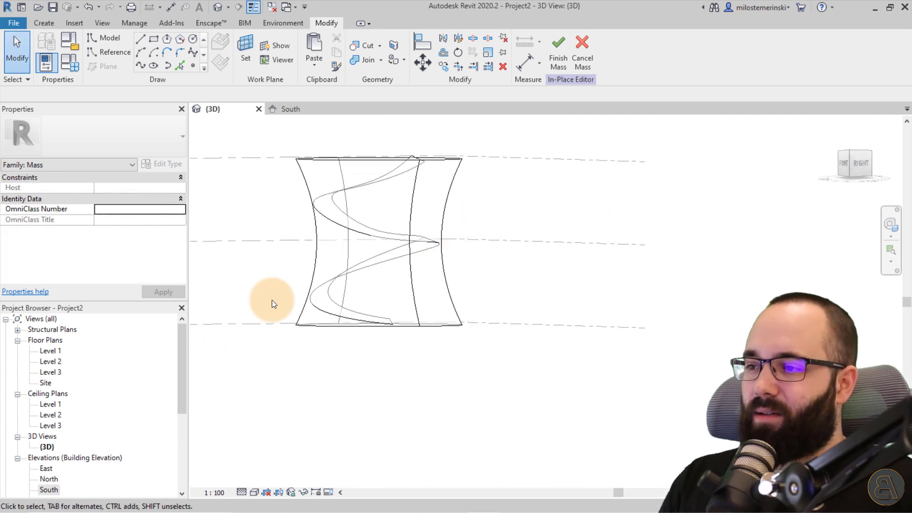
Step: Select the whole spiral ramp form and turn on X-Ray to expose its profiles and vertices
scroll(279, 298, "up", 5)
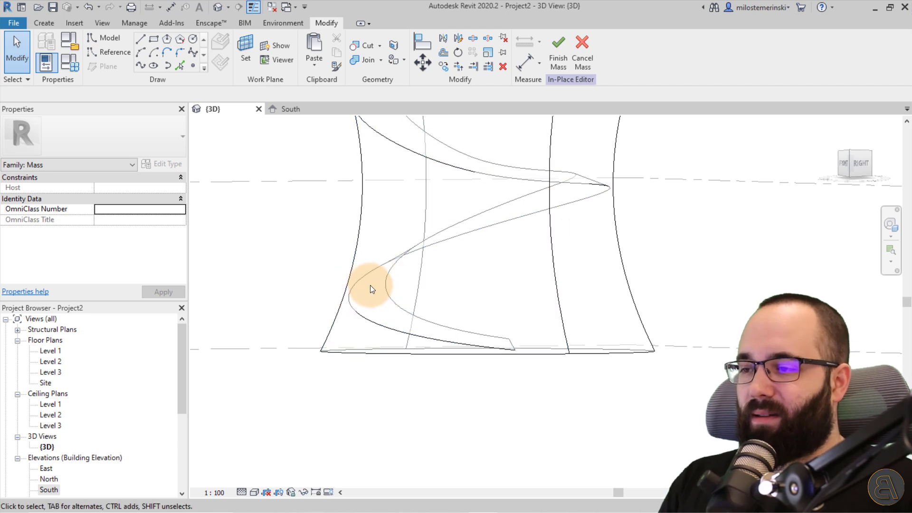
scroll(427, 312, "down", 1)
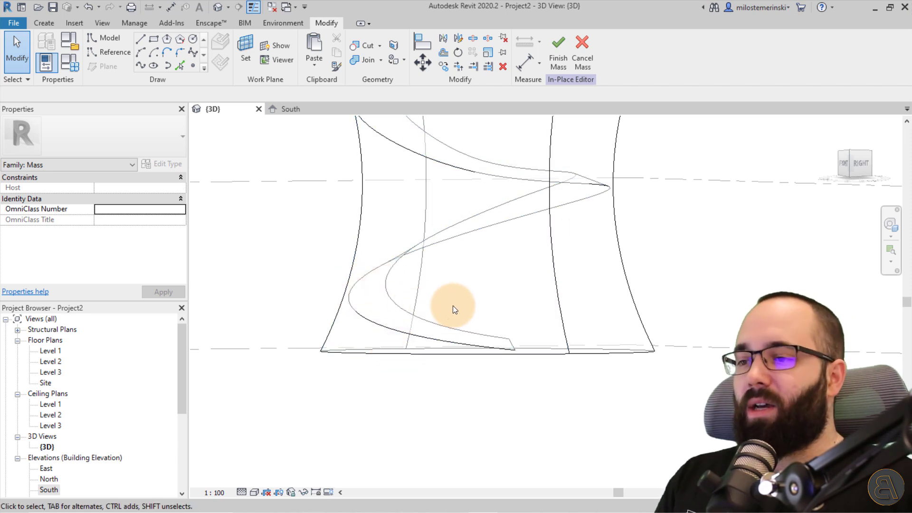
scroll(421, 312, "down", 1)
middle_click_drag(422, 315, 344, 427)
scroll(344, 427, "down", 1)
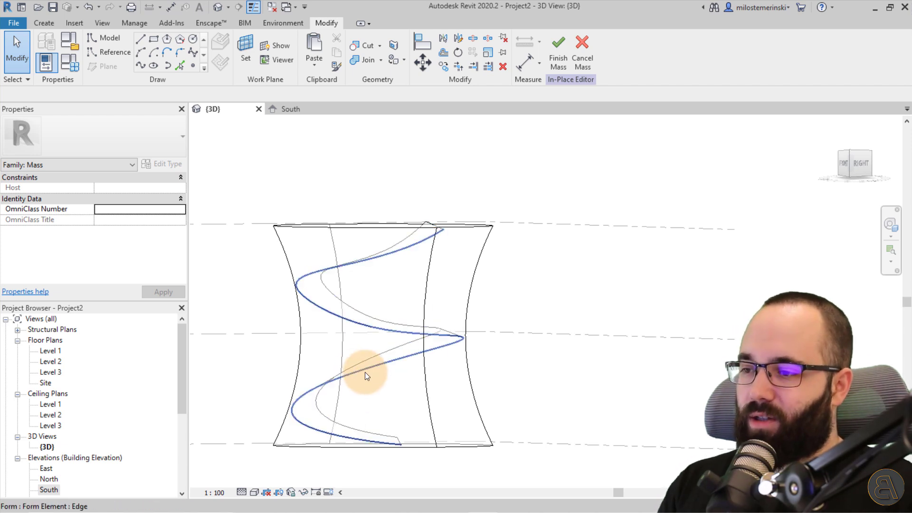
key("Tab")
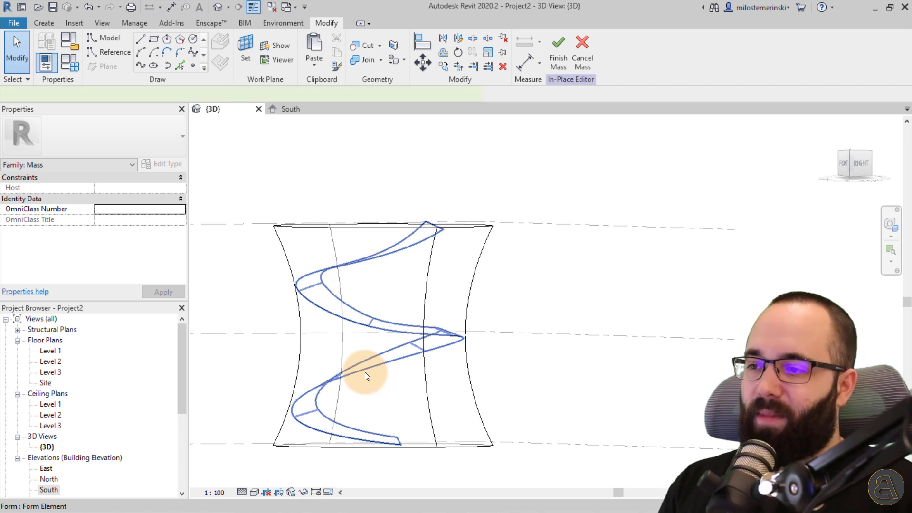
left_click(365, 372)
scroll(415, 274, "down", 2)
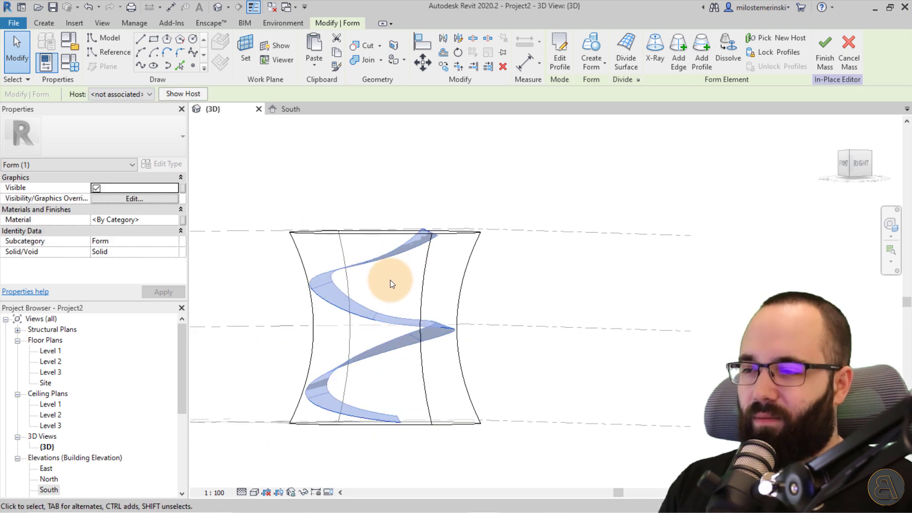
left_click(377, 260)
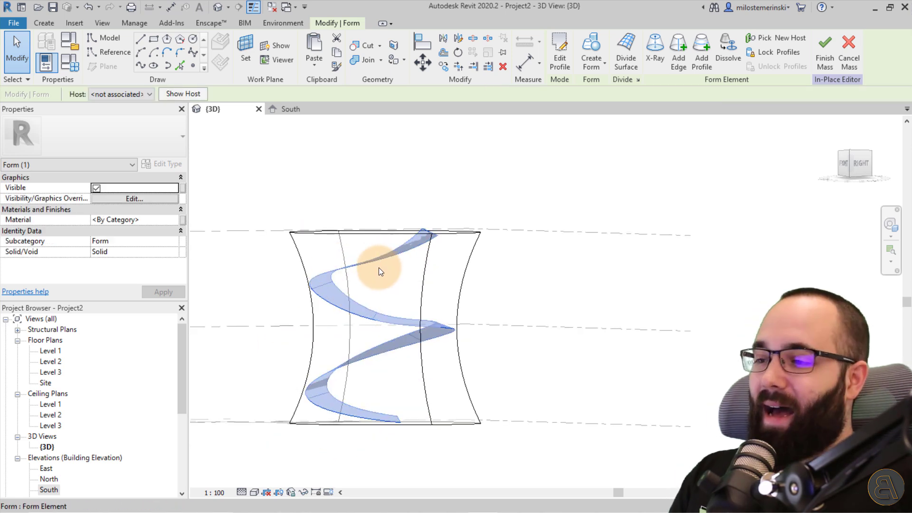
middle_click_drag(387, 289, 417, 317, "shift")
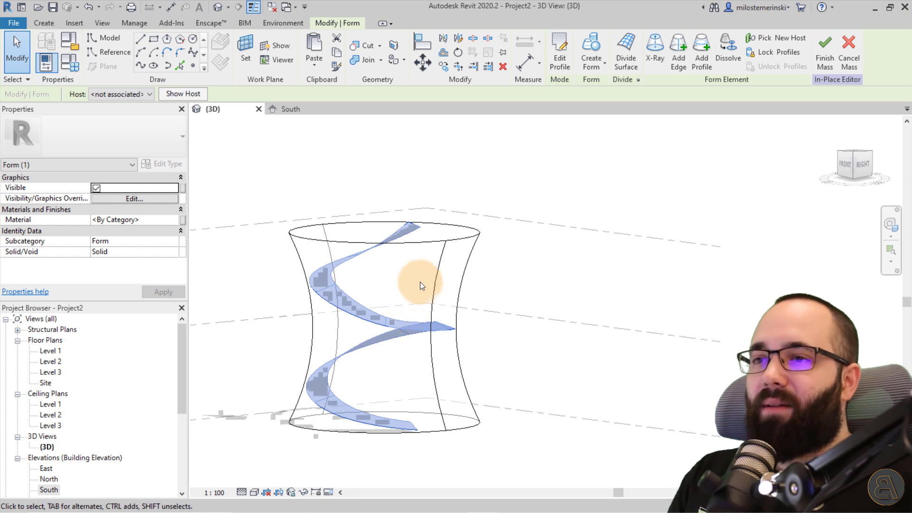
left_click(656, 64)
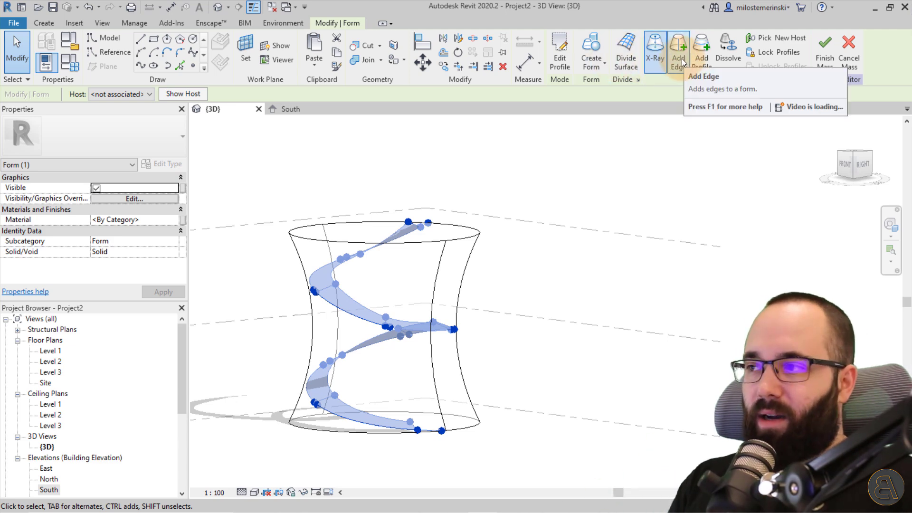
Step: Lower the inner vertex of the spiral form's lowest profile
middle_click_drag(380, 383, 334, 423, "shift")
scroll(335, 423, "up", 6)
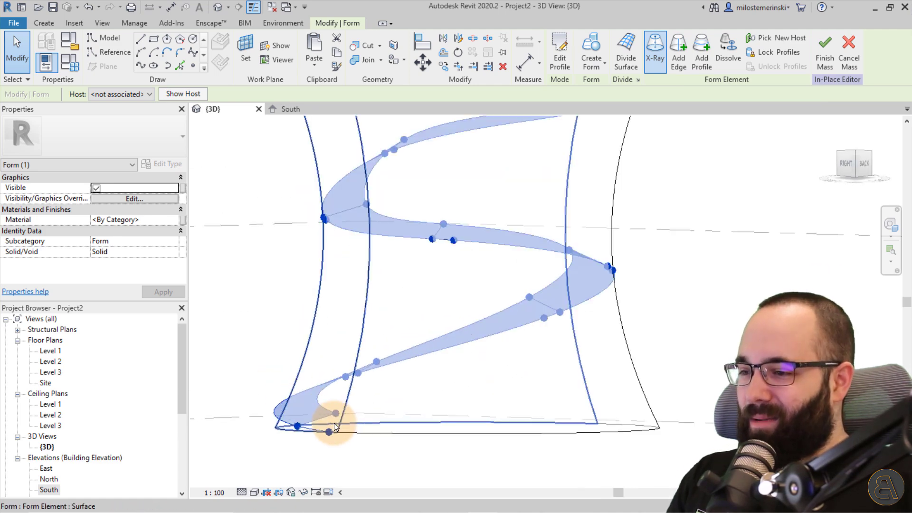
left_click(368, 395)
left_click(331, 407)
scroll(341, 426, "up", 2)
left_click_drag(336, 409, 335, 442)
Step: Lower the inner vertex of the spiral form's second profile from the bottom
middle_click_drag(335, 441, 349, 255, "shift")
left_click(348, 217)
middle_click_drag(383, 291, 343, 289, "shift")
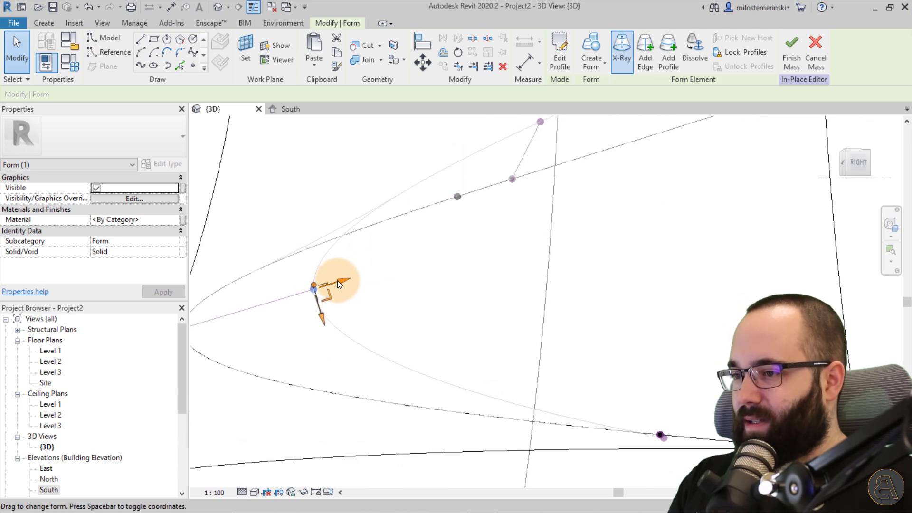
left_click_drag(326, 284, 312, 350)
Step: Shift the inner vertex of the third profile from the bottom downward and end the vertex selection
middle_click_drag(312, 350, 589, 371, "shift")
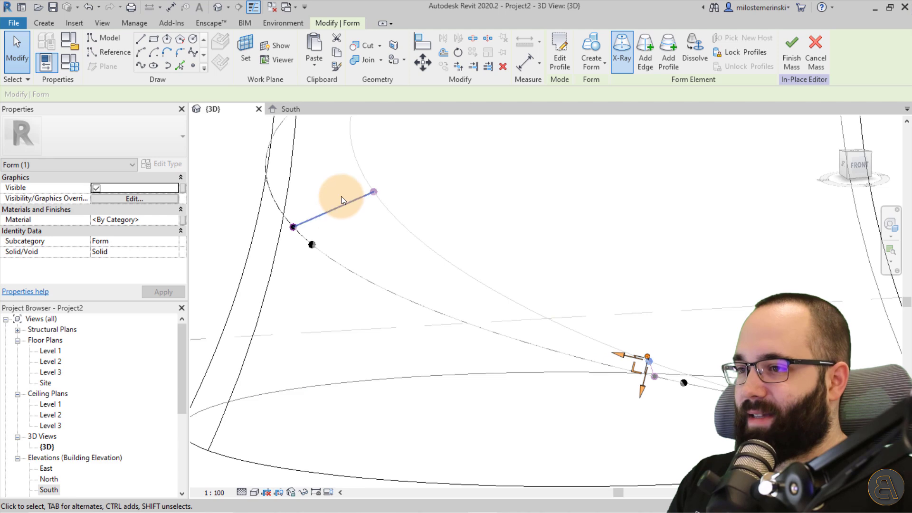
left_click(374, 192)
left_click_drag(397, 187, 367, 240)
middle_click_drag(366, 241, 477, 235, "shift")
key("Escape")
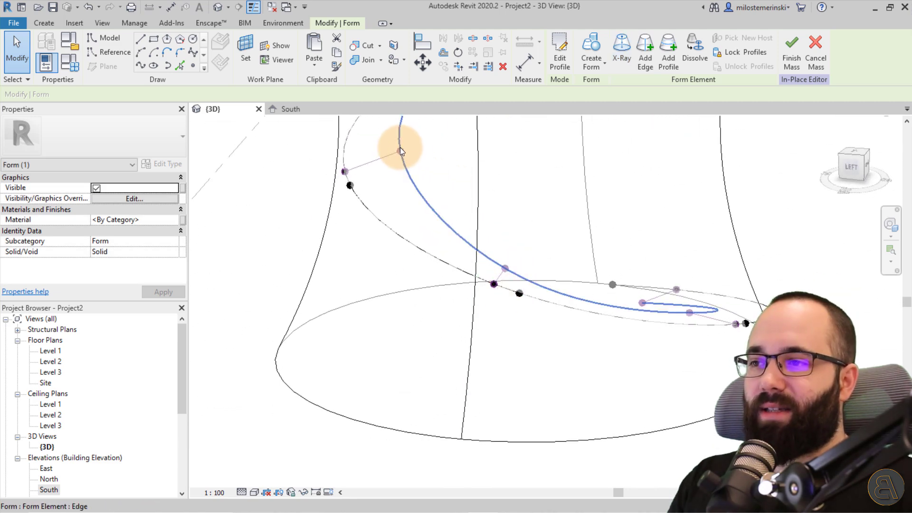
Step: Lower the inner vertex of the fourth profile from the bottom on the spiral form
left_click(401, 151)
middle_click_drag(394, 184, 464, 186, "shift")
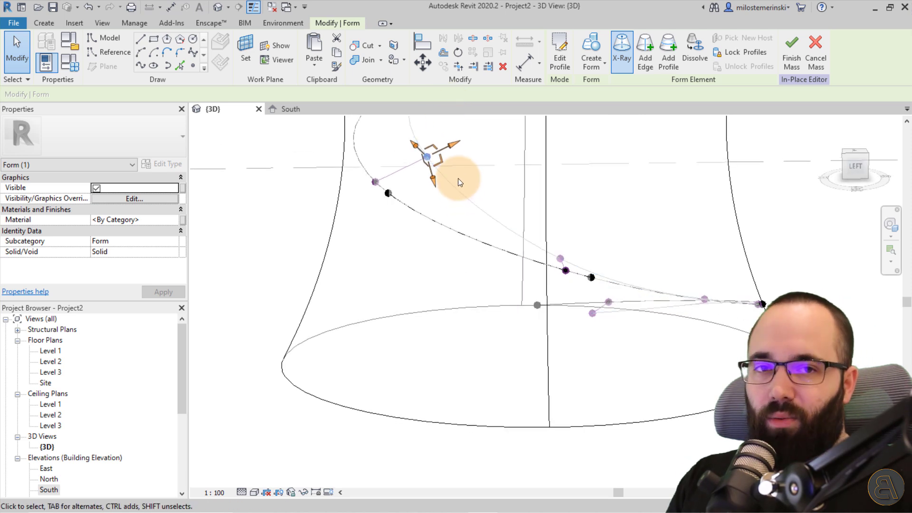
scroll(450, 152, "up", 2)
scroll(451, 144, "up", 1)
left_click_drag(426, 160, 432, 247)
Step: Pull the inner vertex of the spiral form's fifth profile from the bottom downward
middle_click_drag(431, 247, 460, 420, "shift")
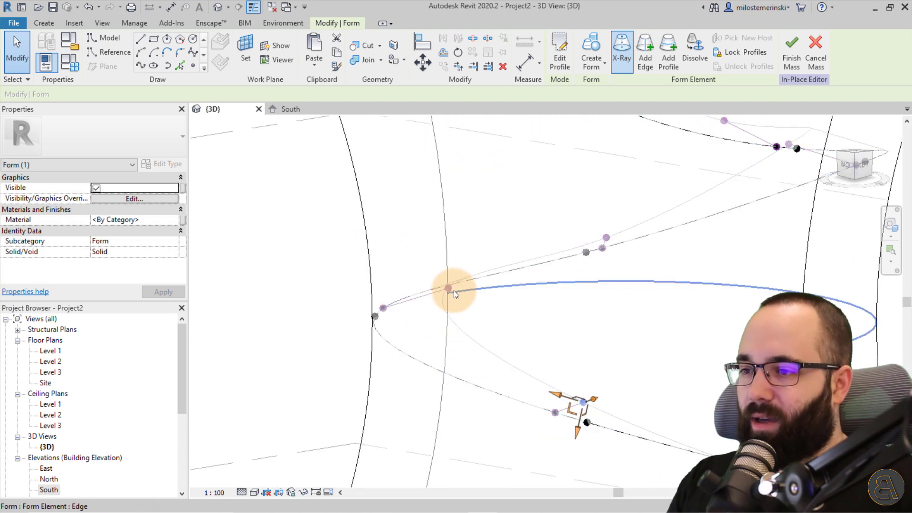
middle_click_drag(450, 289, 490, 300, "shift")
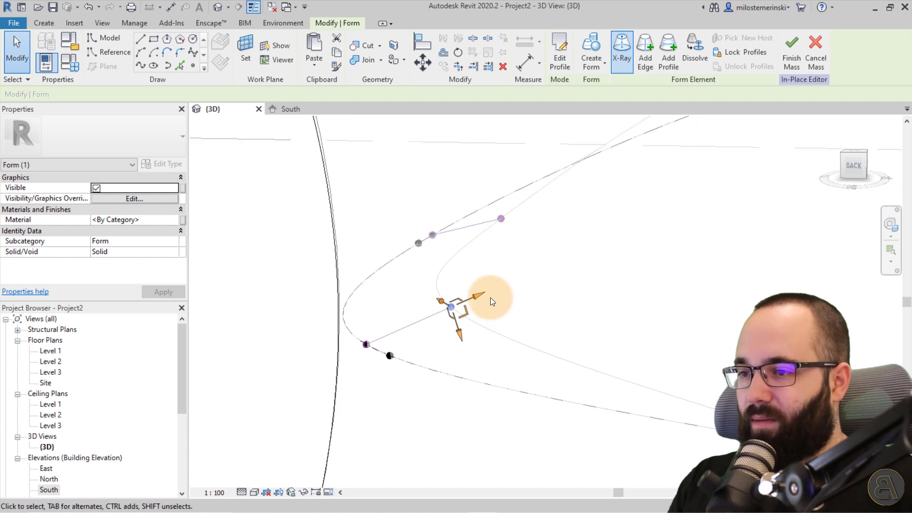
left_click_drag(451, 338, 452, 362)
Step: Lower the inner vertex of the sixth profile from the bottom along the spiral form
left_click(502, 307)
middle_click_drag(502, 307, 507, 283, "shift")
scroll(508, 283, "up", 2)
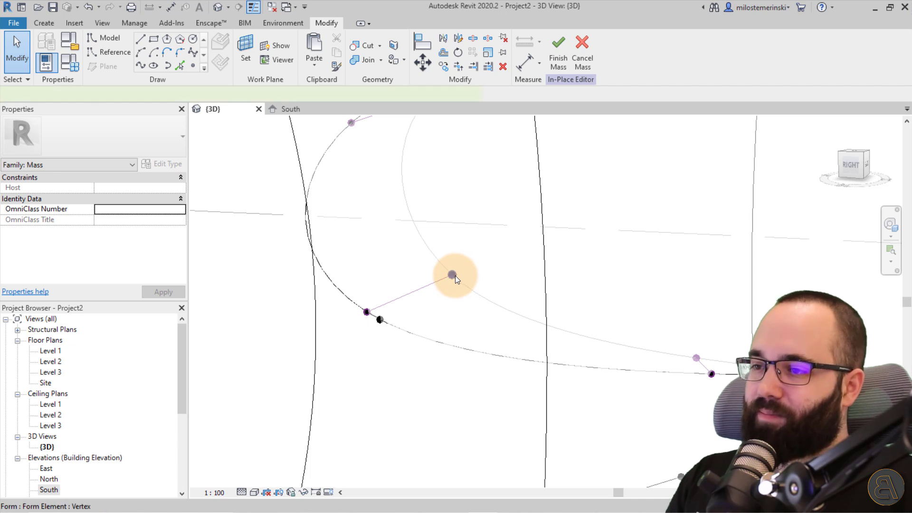
left_click(454, 275)
left_click_drag(455, 304, 461, 328)
scroll(489, 237, "down", 2)
middle_click_drag(489, 237, 551, 238, "shift")
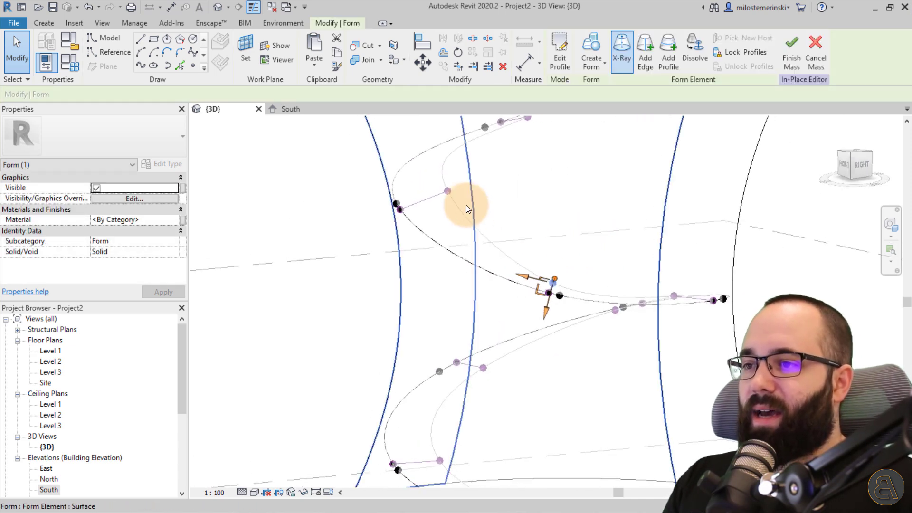
Step: Lower the inner vertex of the spiral form's second profile from the top
scroll(449, 190, "up", 1)
left_click_drag(448, 187, 445, 223)
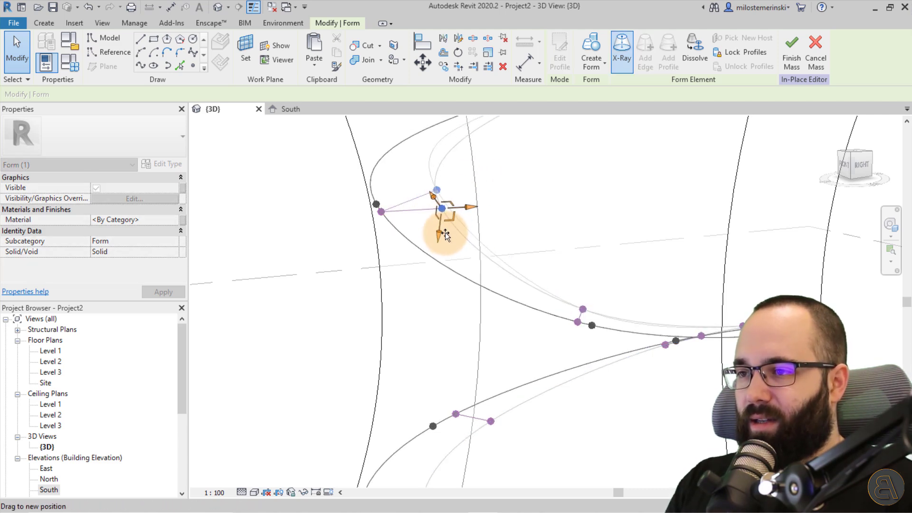
scroll(505, 228, "down", 2)
middle_click_drag(518, 228, 656, 221, "shift")
scroll(420, 161, "up", 2)
left_click(463, 165)
left_click_drag(482, 159, 458, 204)
scroll(460, 210, "down", 3)
middle_click_drag(465, 223, 556, 280, "shift")
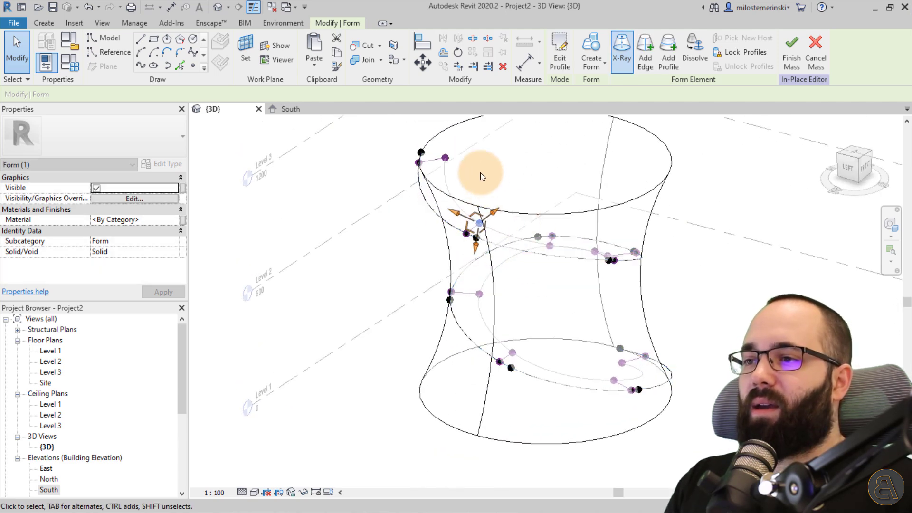
Step: Lower the inner vertex of the spiral form's topmost profile level with its outer end and clear the selection
scroll(482, 179, "up", 2)
left_click(427, 147)
left_click(426, 149)
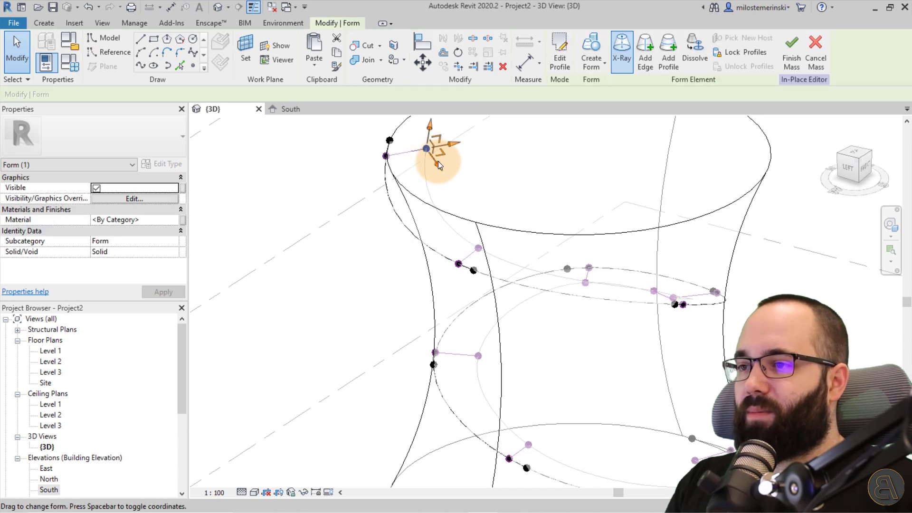
scroll(428, 126, "up", 4)
middle_click_drag(407, 167, 472, 71, "shift")
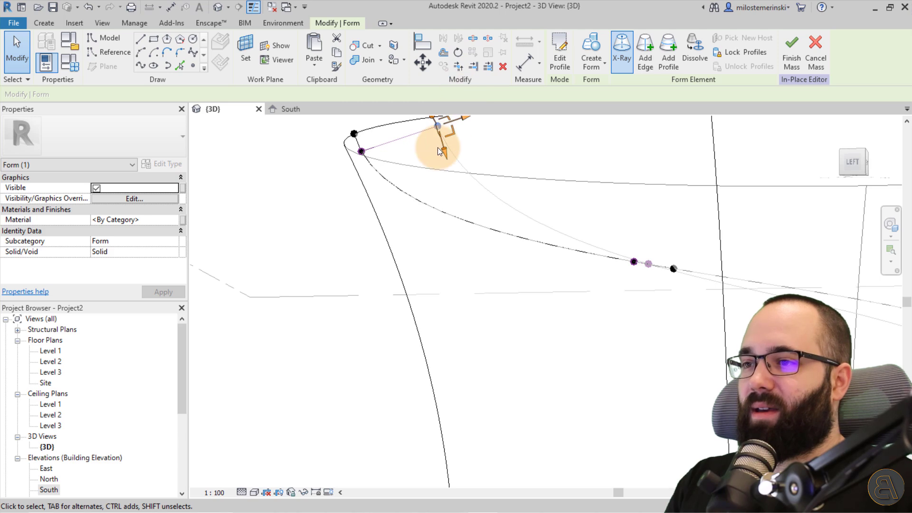
middle_click_drag(460, 173, 403, 238, "shift")
scroll(512, 250, "down", 5)
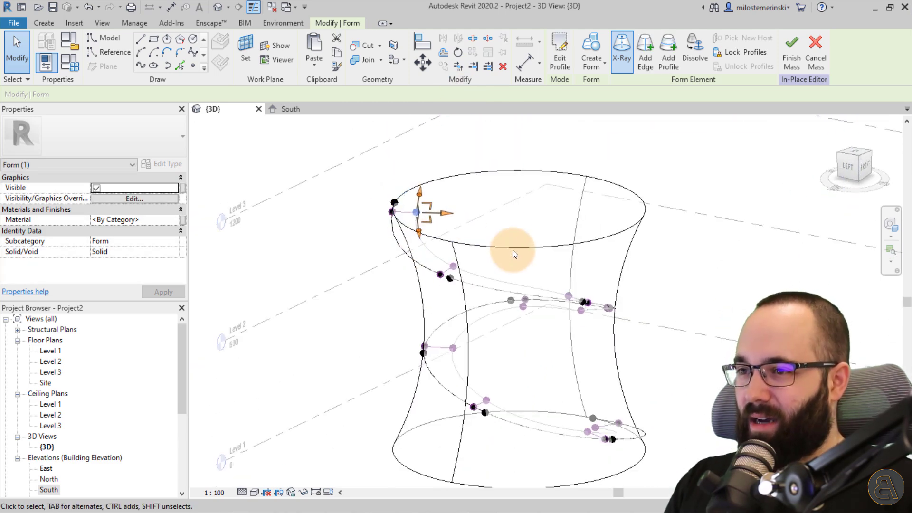
left_click(485, 208)
Step: Turn off the X-Ray display of the spiral form and deselect it
middle_click_drag(521, 215, 441, 261, "shift")
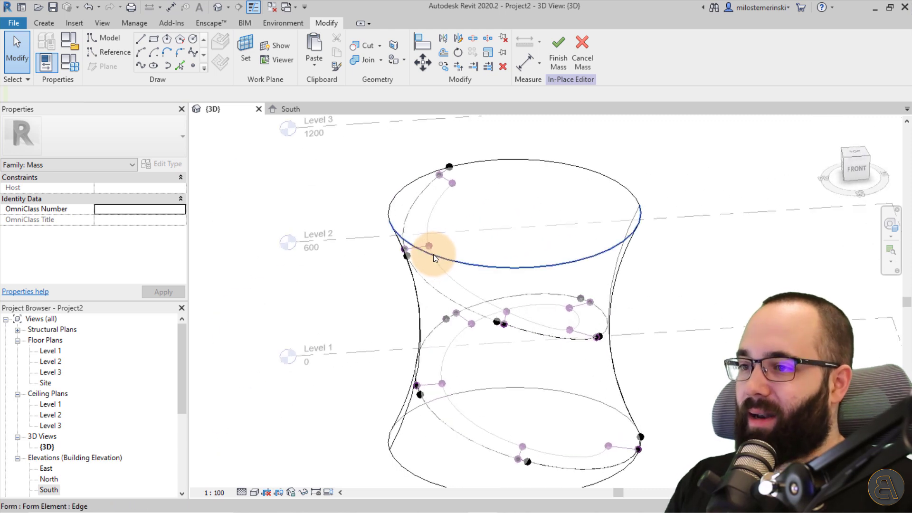
left_click(455, 281)
left_click(649, 61)
left_click(517, 196)
middle_click_drag(515, 196, 434, 116, "shift")
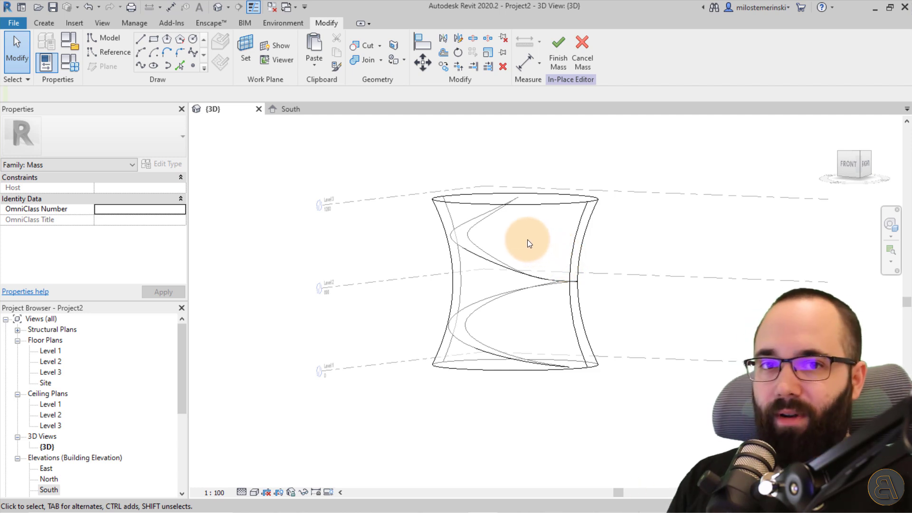
middle_click_drag(529, 227, 361, 316, "shift")
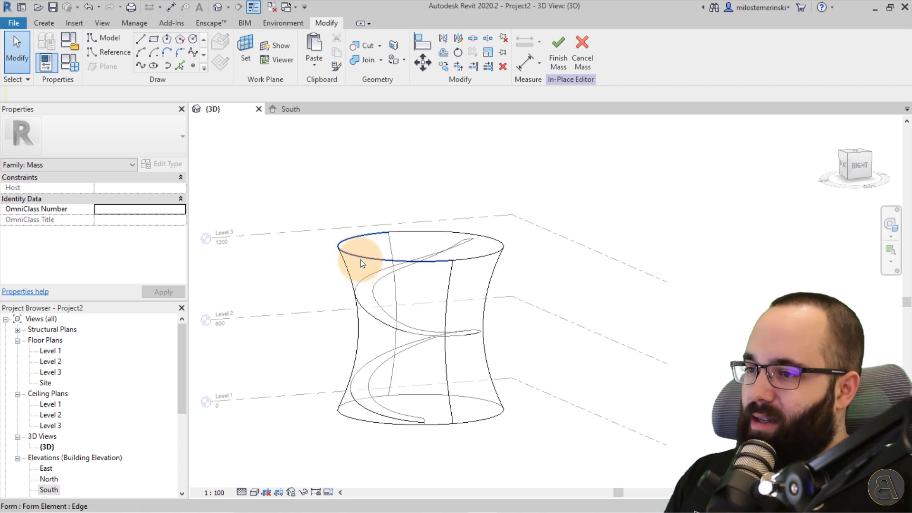
Step: Divide the side surface of the hourglass form into a UV grid with Divide Surface
left_click(443, 309)
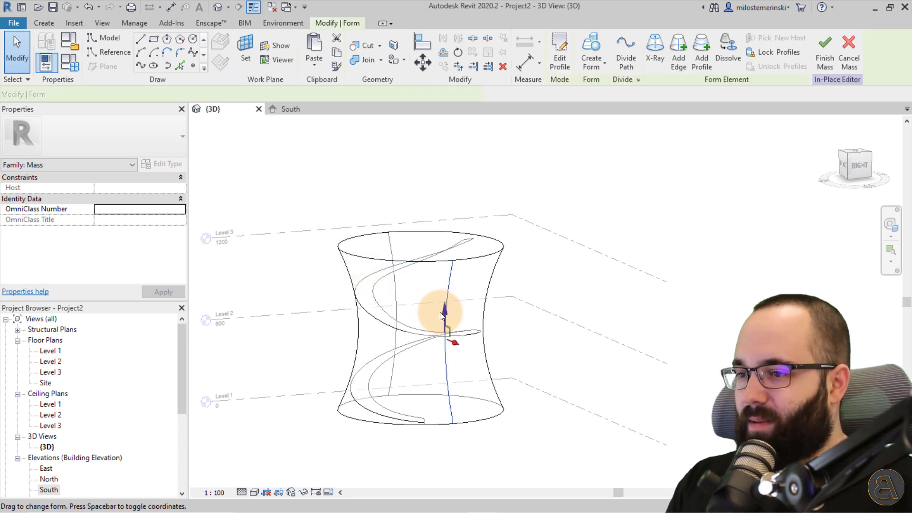
key("Escape")
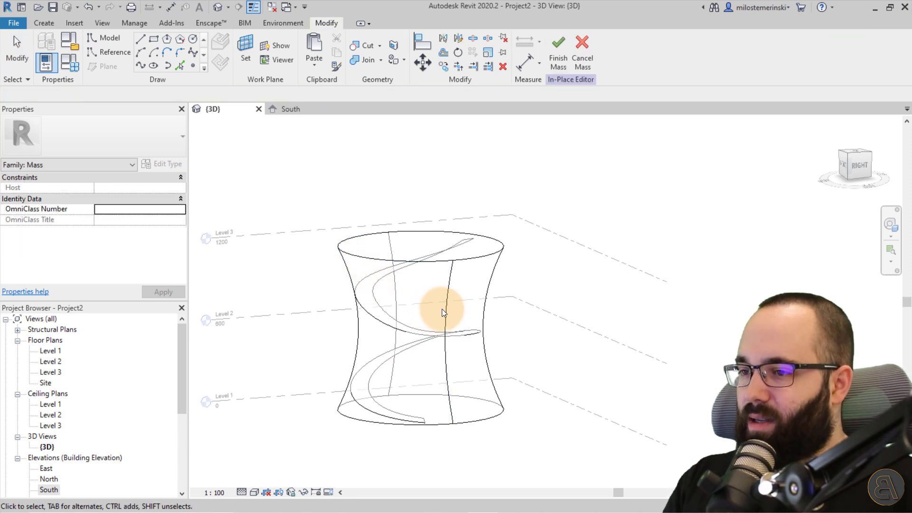
key("Tab")
left_click(435, 312)
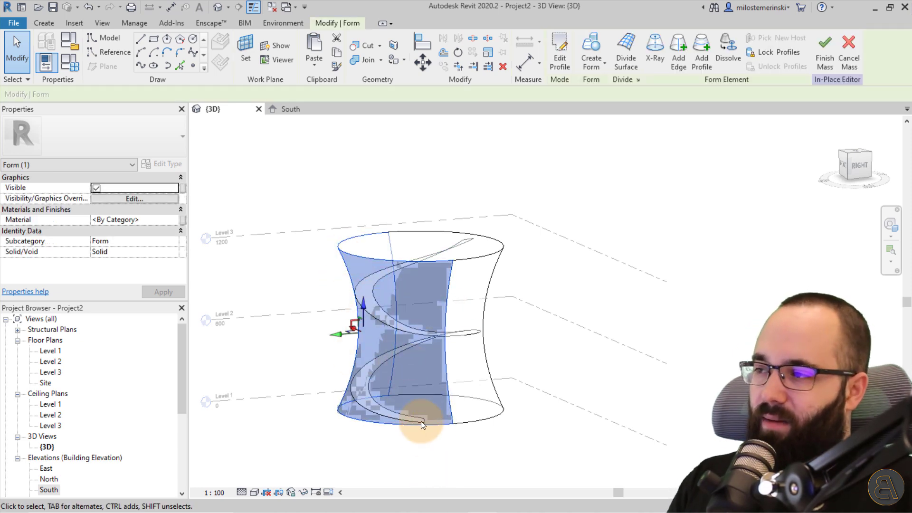
left_click(620, 69)
Step: Apply the Rhomboid pattern to the divided surface of the hourglass form
left_click(102, 151)
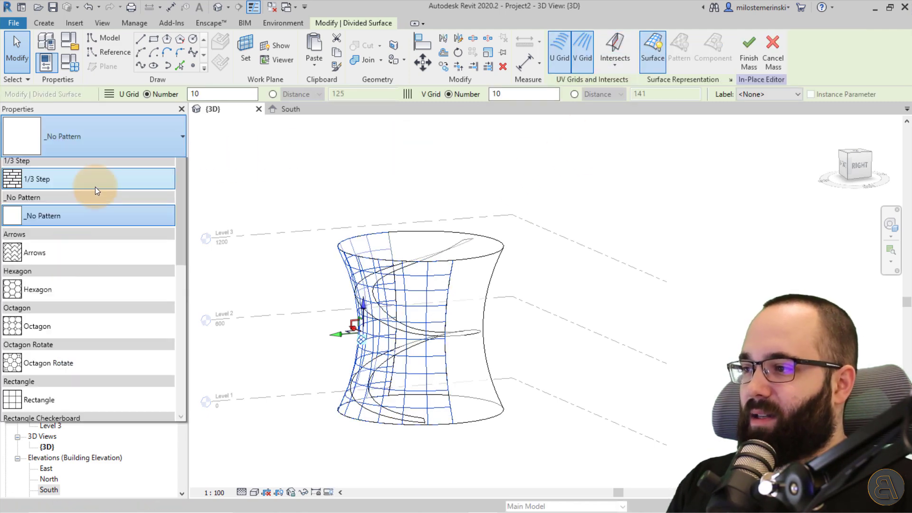
scroll(67, 258, "down", 5)
scroll(71, 299, "down", 1)
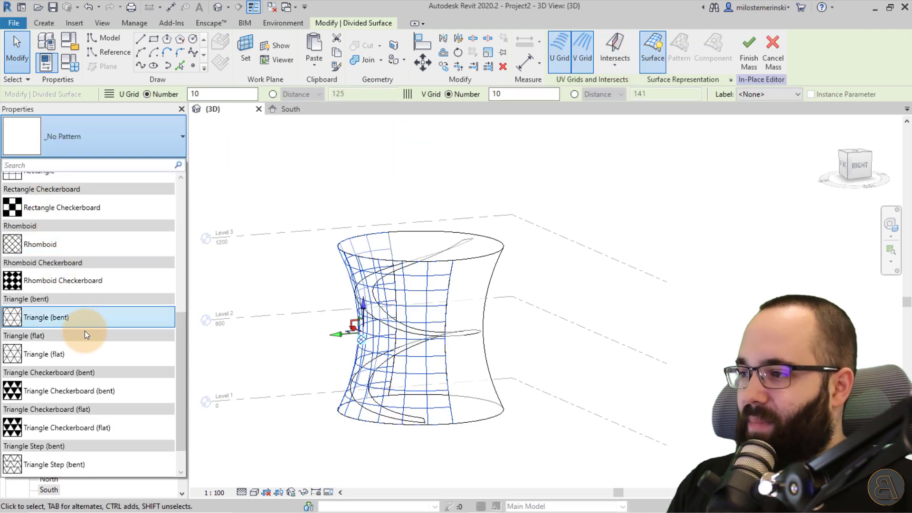
left_click(41, 244)
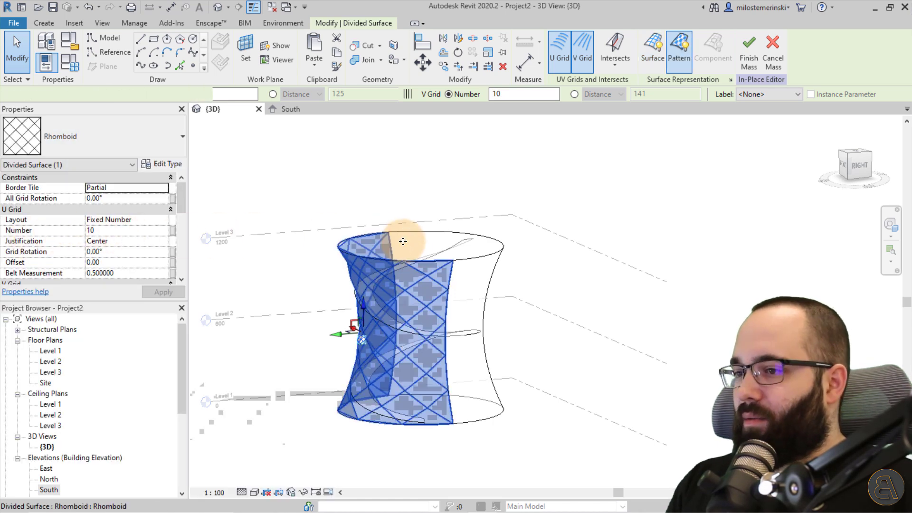
middle_click_drag(342, 320, 385, 297, "shift")
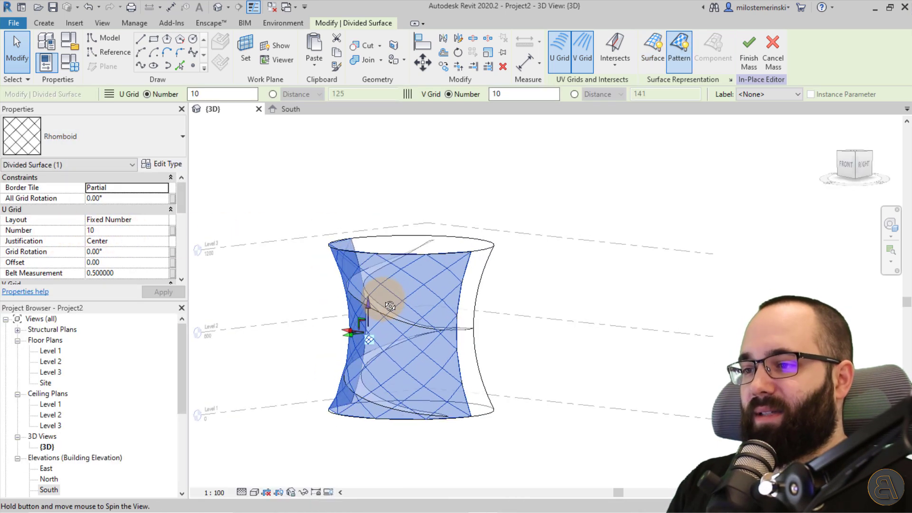
scroll(367, 302, "up", 3)
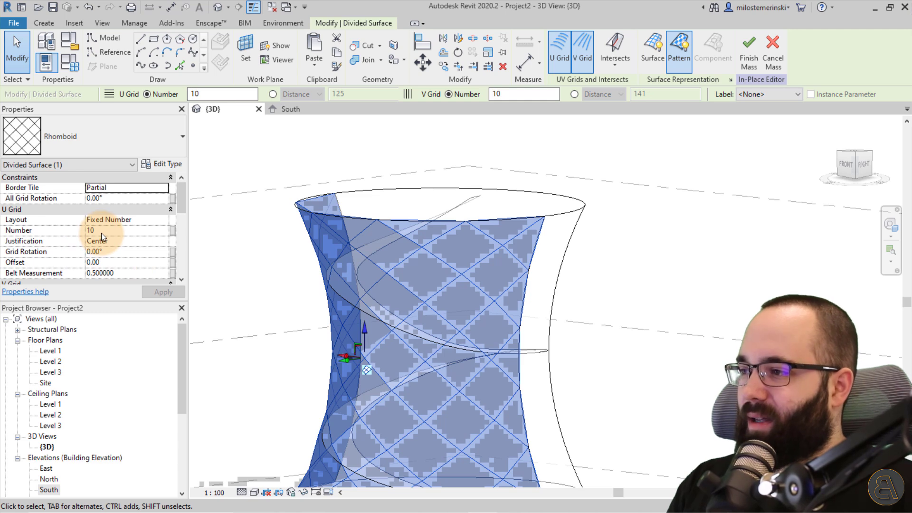
Step: Set the U grid number of the rhomboid divided surface to 8
left_click(114, 232)
key("Return")
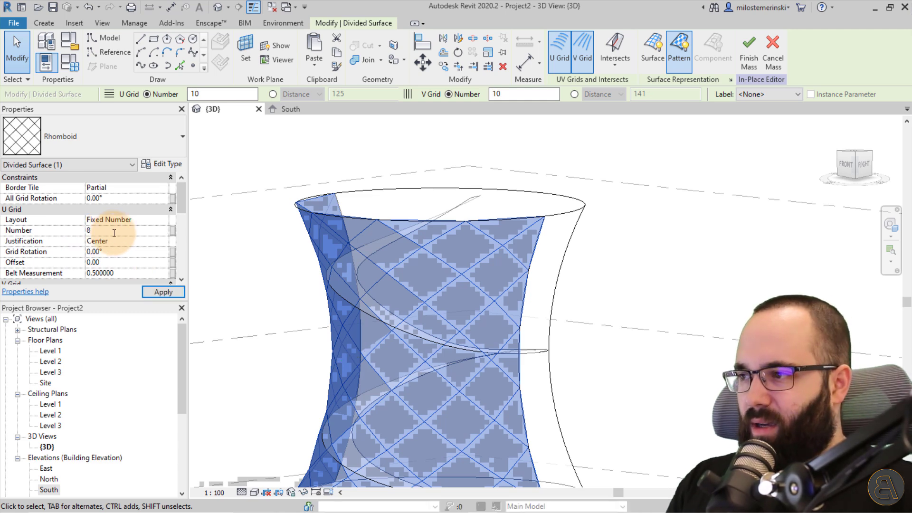
left_click(166, 292)
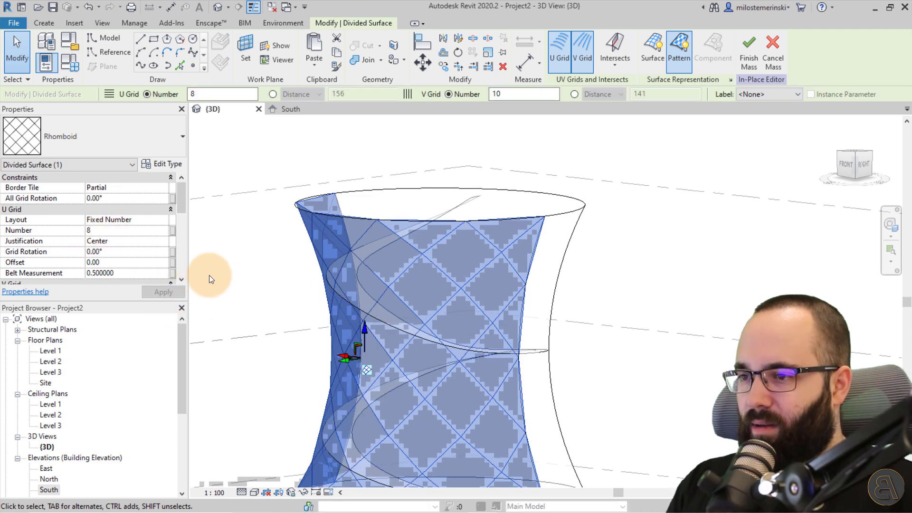
middle_click_drag(409, 279, 311, 293, "shift")
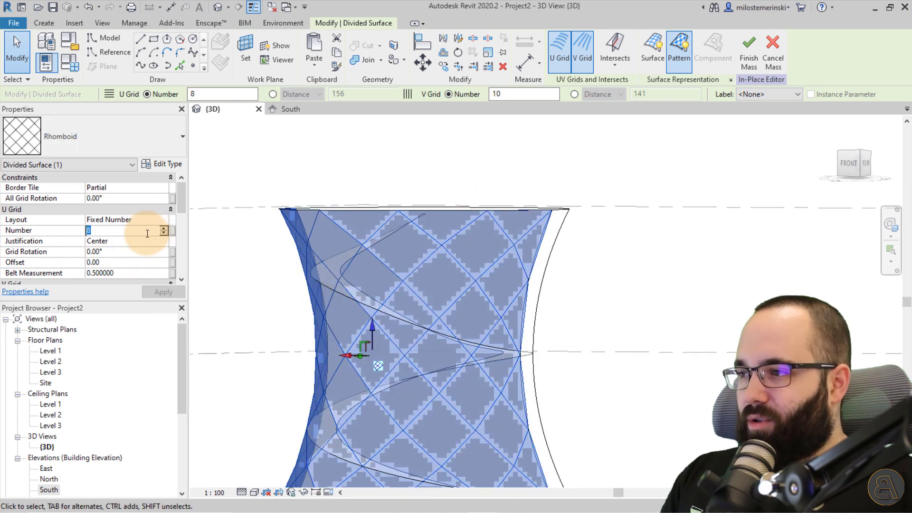
key("c")
key("o")
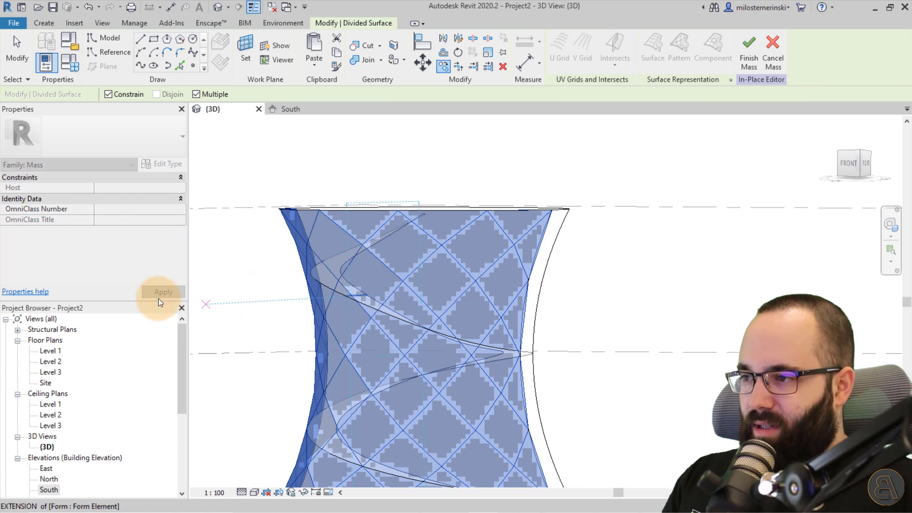
key("Escape")
key("Escape")
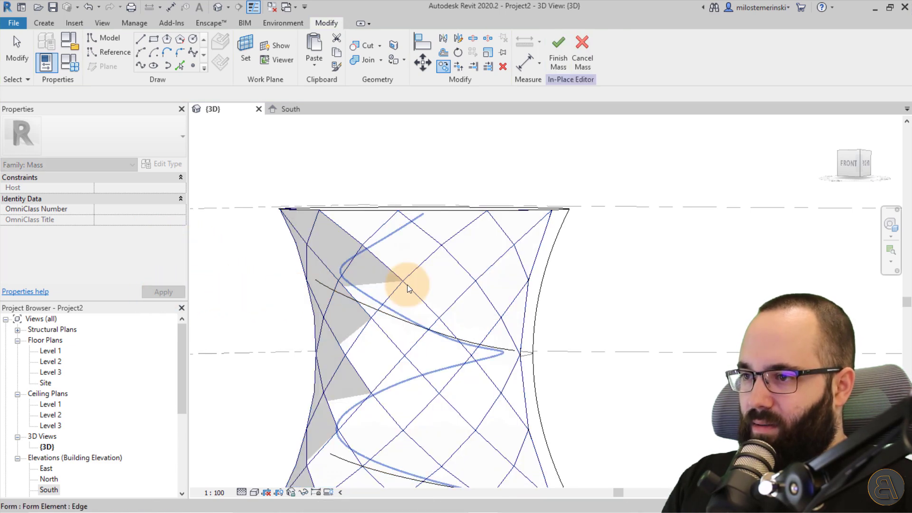
Step: Set the U grid number of the rhomboid divided surface to 6 and deselect it
left_click(413, 286)
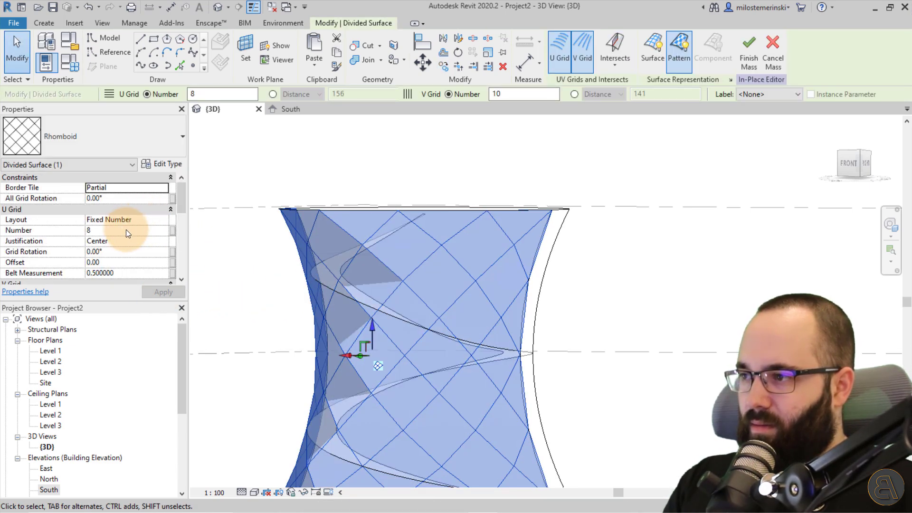
left_click(127, 230)
type("6")
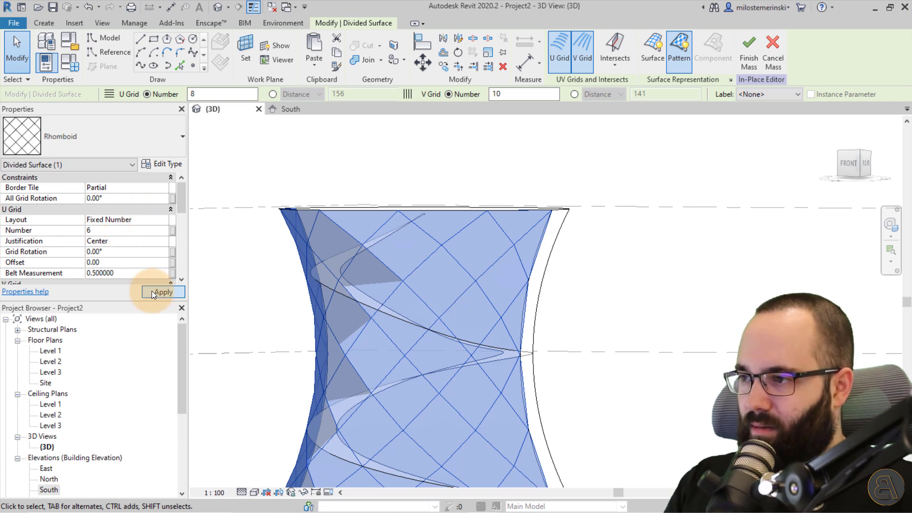
left_click(153, 291)
scroll(287, 274, "down", 2)
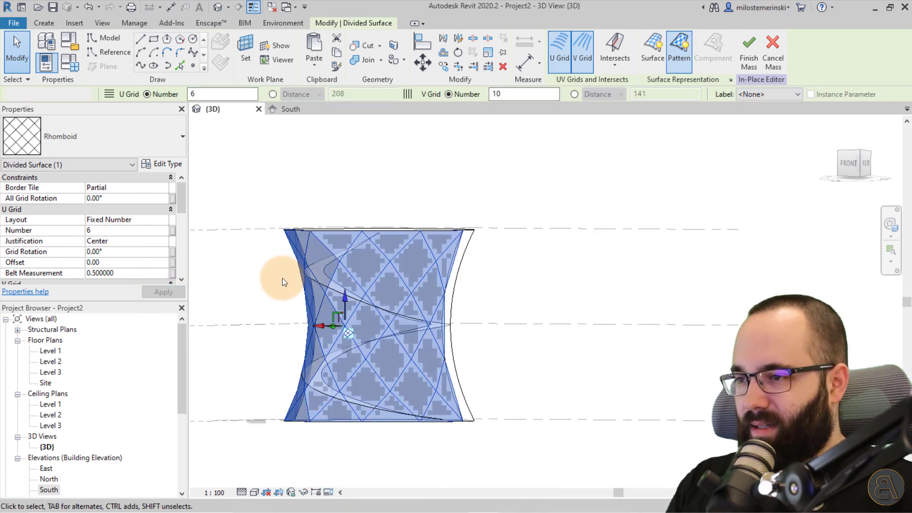
left_click(280, 279)
mouse_move(274, 280)
middle_mouse_down("shift")
mouse_move(387, 229)
mouse_move(346, 322)
mouse_move(250, 340)
mouse_move(385, 352)
mouse_move(306, 366)
middle_mouse_up("shift")
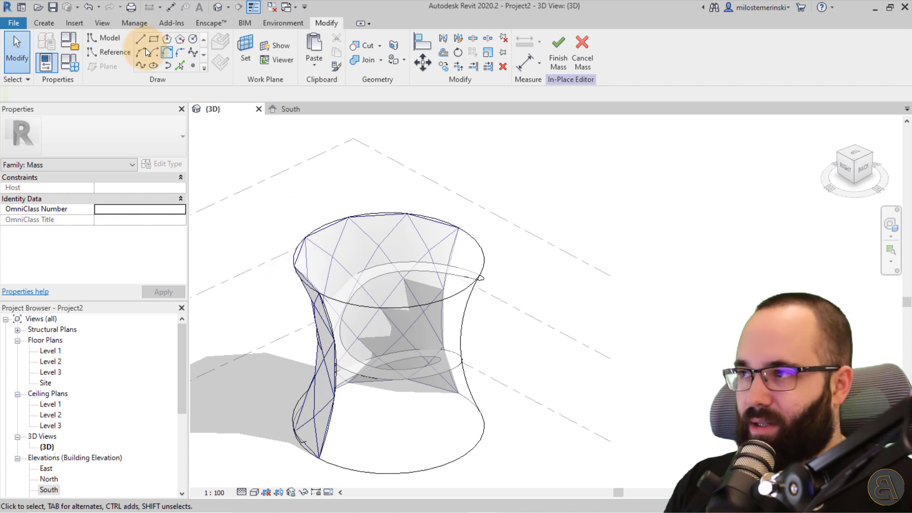
Step: Preview the Metric Curtain Panel Pattern Based template for a new family and close the template chooser
left_click(7, 24)
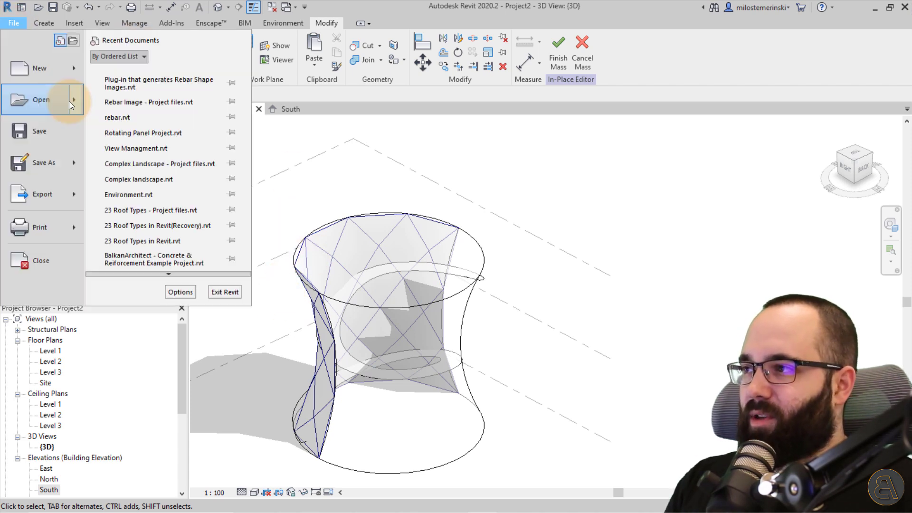
mouse_move(85, 75)
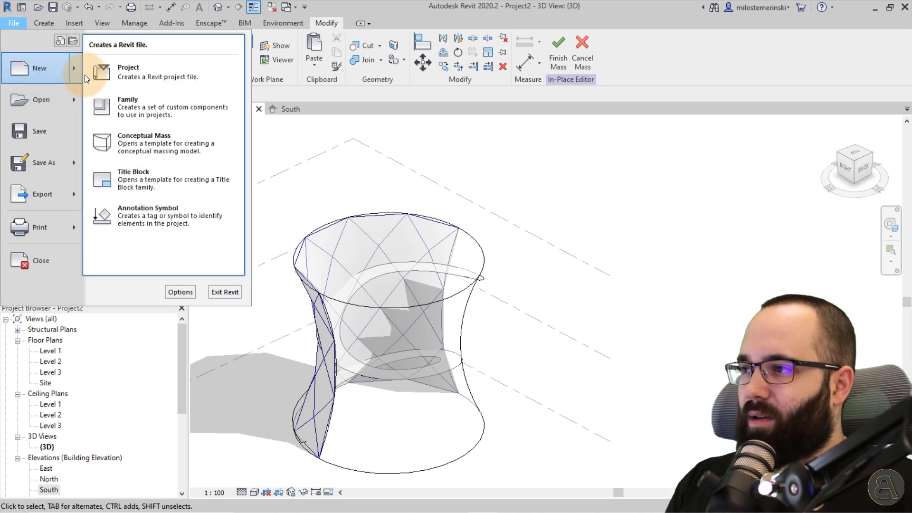
left_click(135, 102)
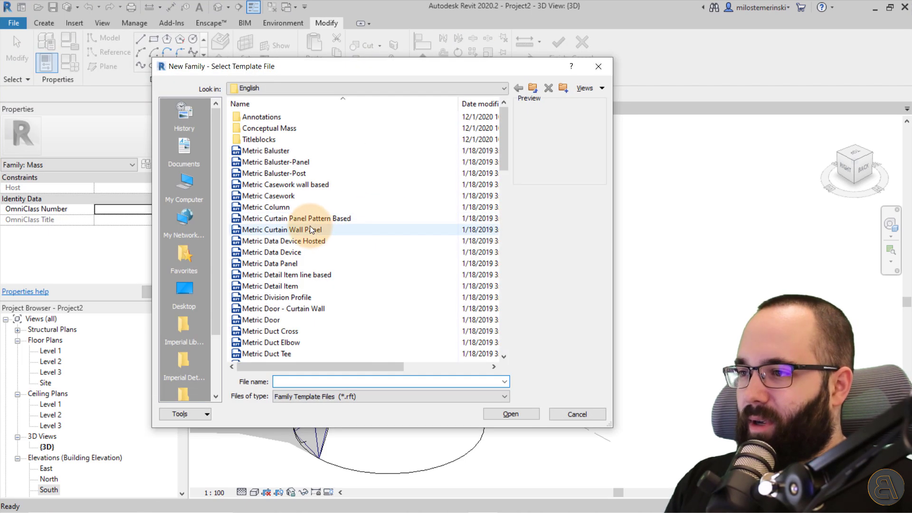
left_click(256, 219)
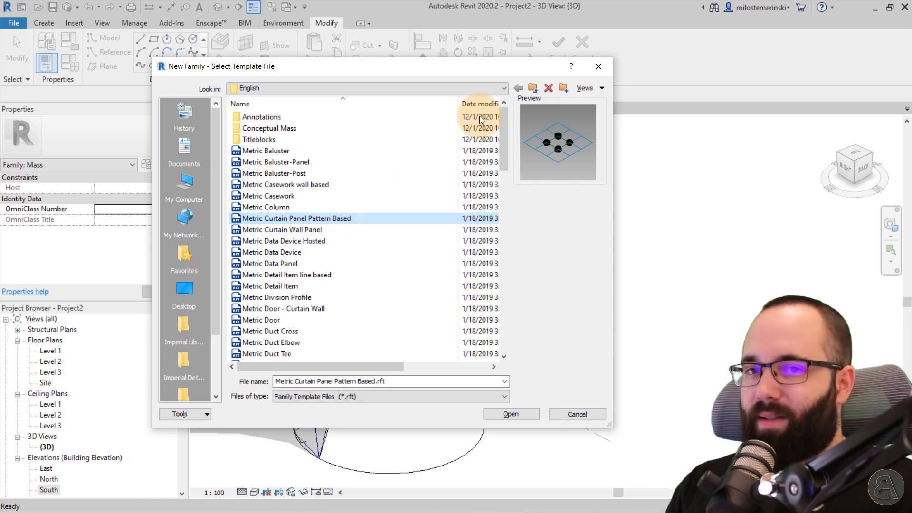
left_click(598, 66)
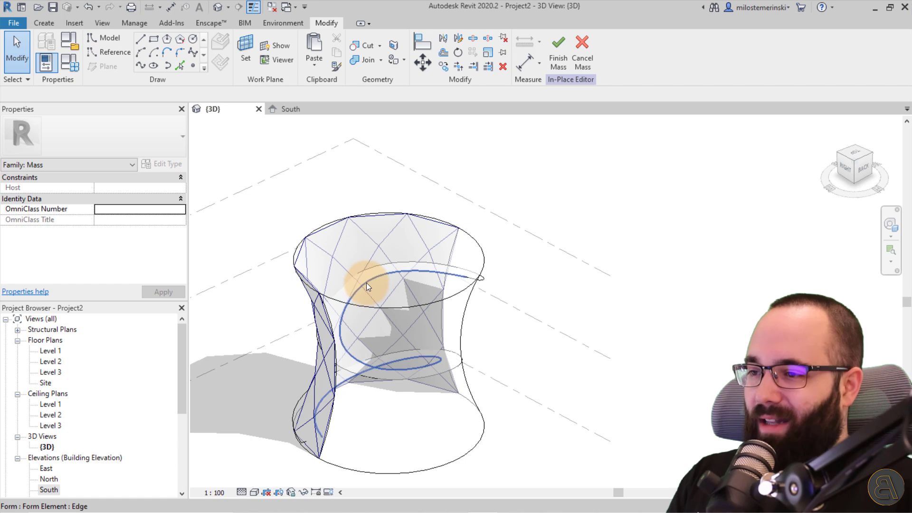
Step: Finish the in-place mass containing the hourglass form and spiral ramp
middle_click_drag(382, 303, 426, 361, "shift")
left_click(556, 62)
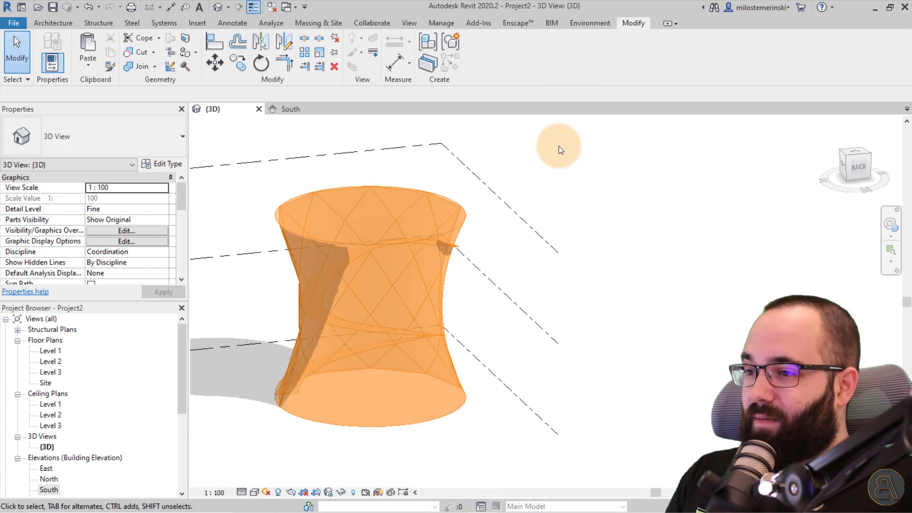
Step: Select the finished mass and reopen it for in-place editing
left_click(449, 244)
middle_click_drag(468, 292, 480, 293, "shift")
middle_click_drag(437, 295, 482, 240, "shift")
left_click(485, 67)
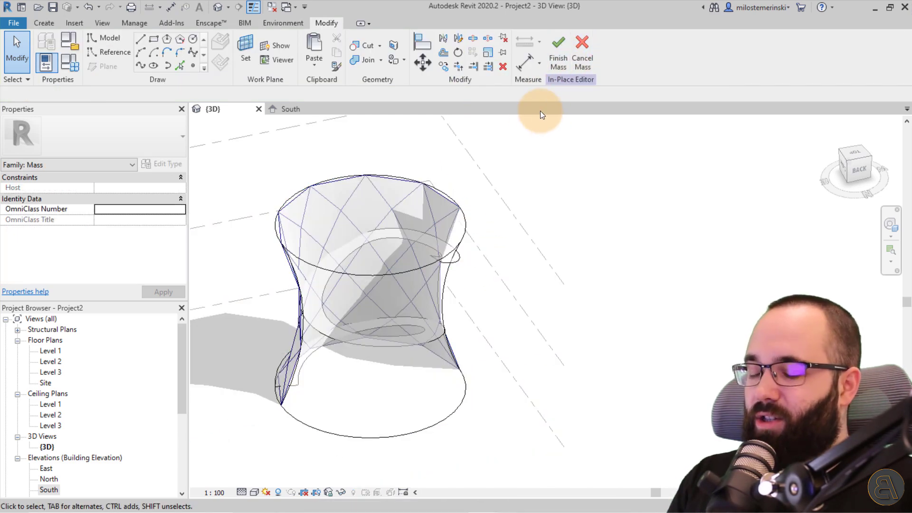
Step: Select the spiral form's edge, examine its shape controls up close, and finish the mass
left_click(417, 239)
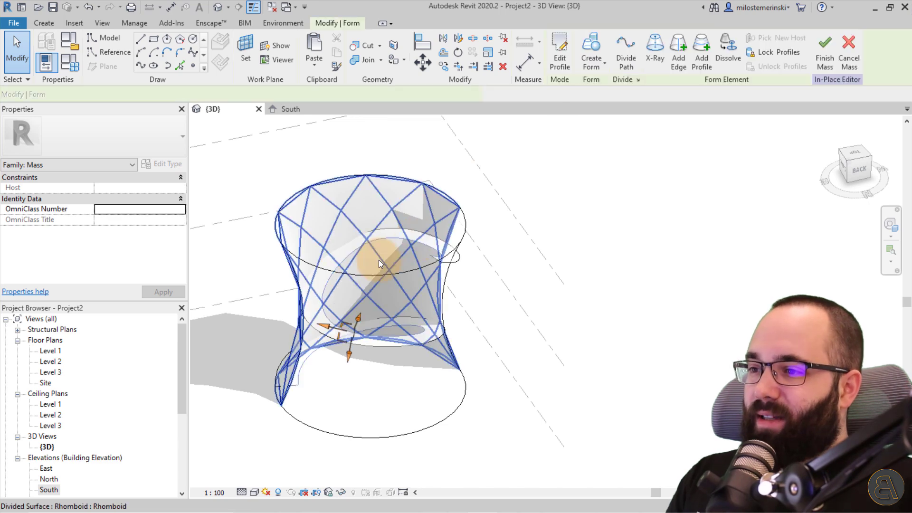
left_click(347, 358)
scroll(351, 328, "up", 5)
scroll(356, 331, "up", 2)
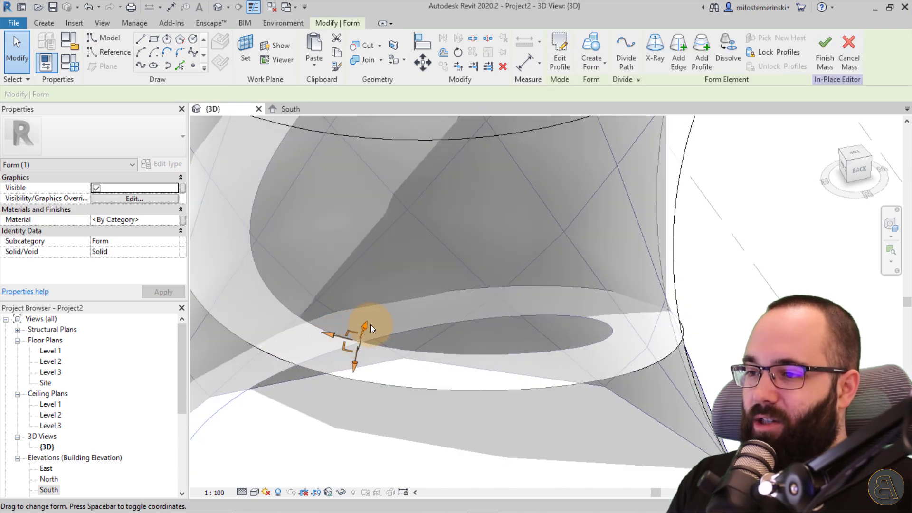
left_click(369, 324)
left_click(368, 325)
scroll(477, 353, "down", 5)
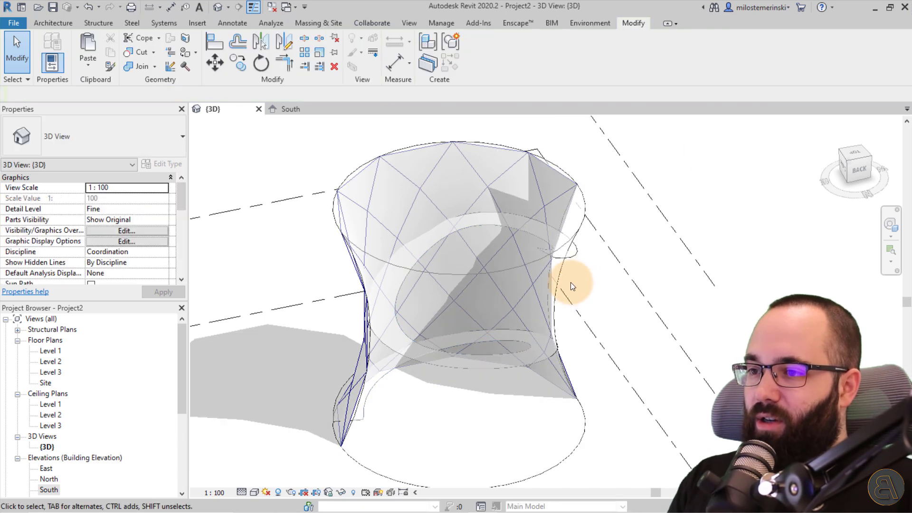
left_click(575, 257)
middle_click_drag(605, 312, 622, 338, "shift")
left_click(612, 373)
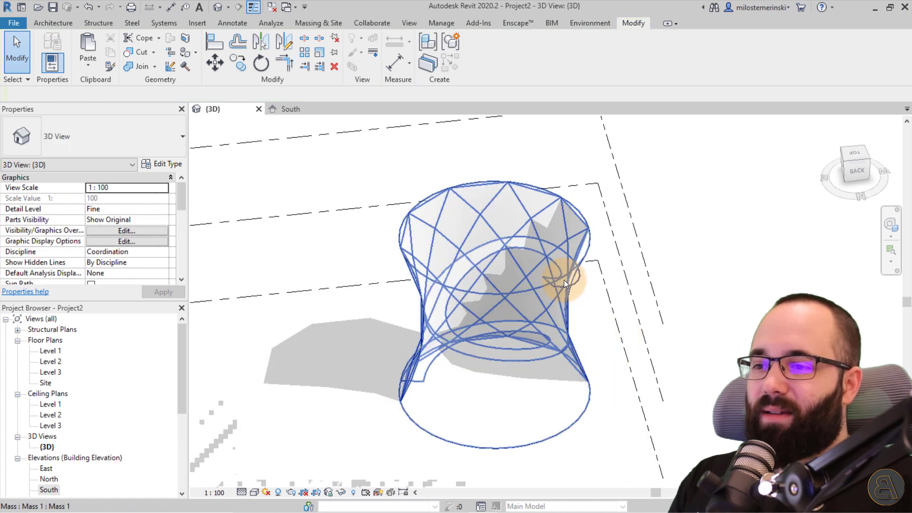
middle_click_drag(602, 344, 580, 324, "shift")
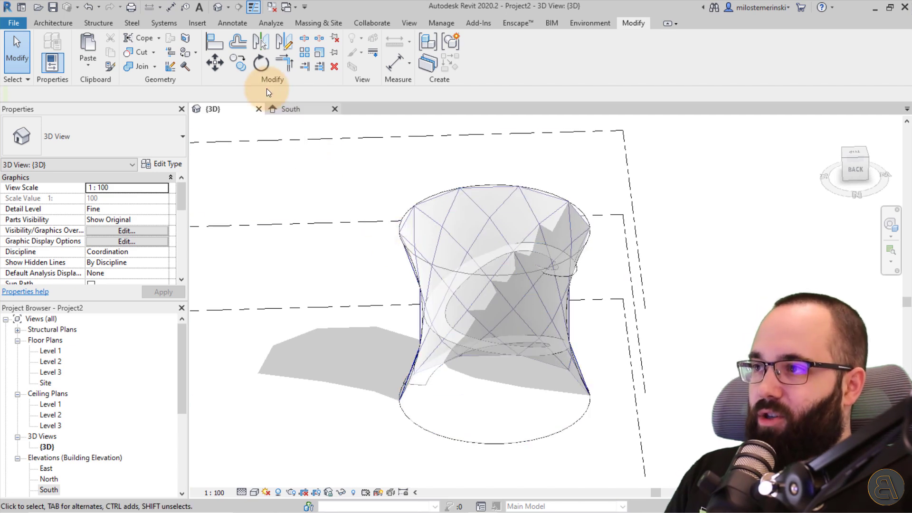
Step: Create a Roof by Face on the spiral ramp surface of the mass using the Basic roof 20cm type
left_click(295, 24)
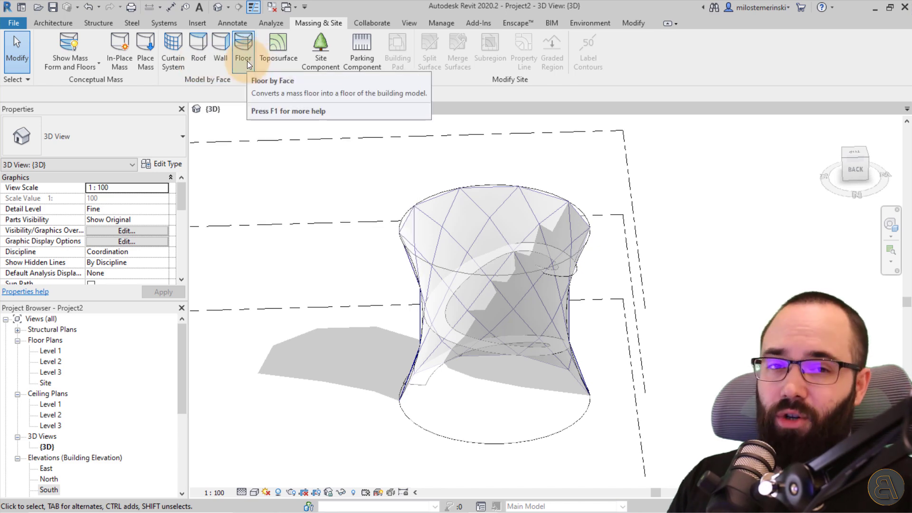
left_click(199, 56)
left_click(101, 134)
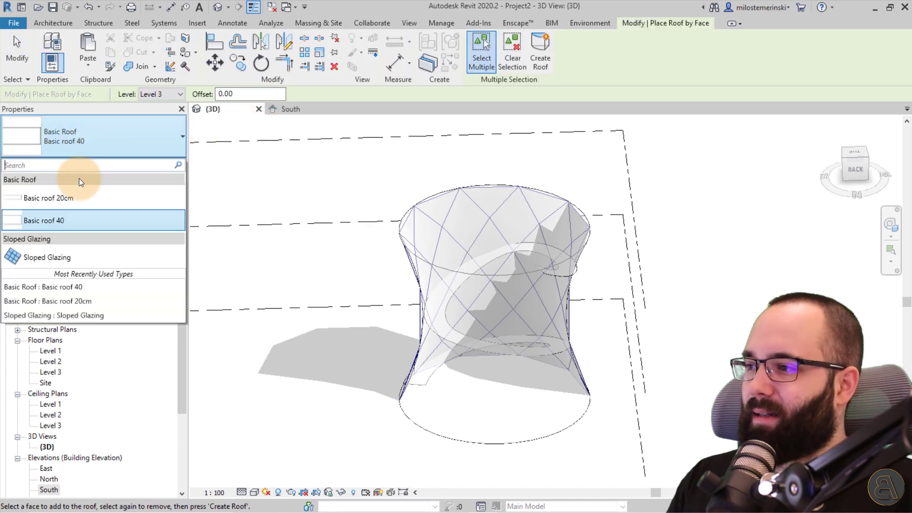
left_click(64, 198)
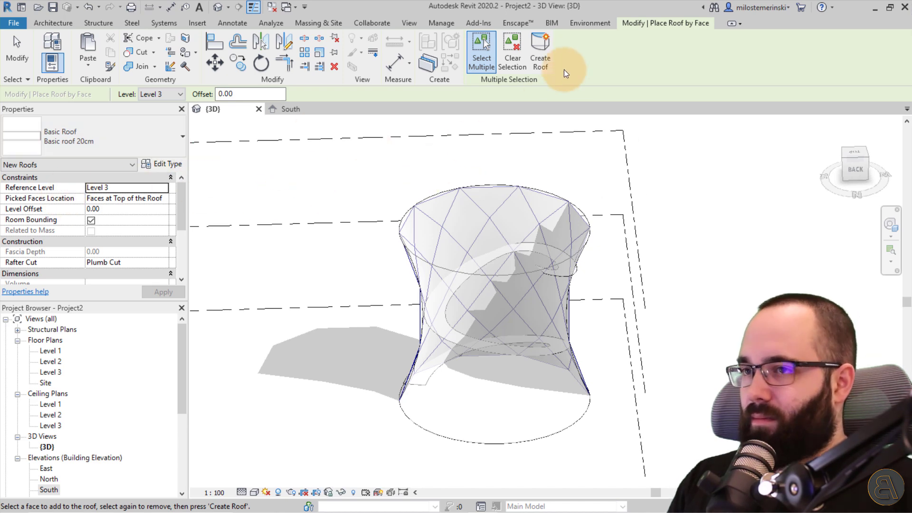
left_click(479, 271)
left_click(541, 56)
middle_click_drag(501, 317, 474, 309, "shift")
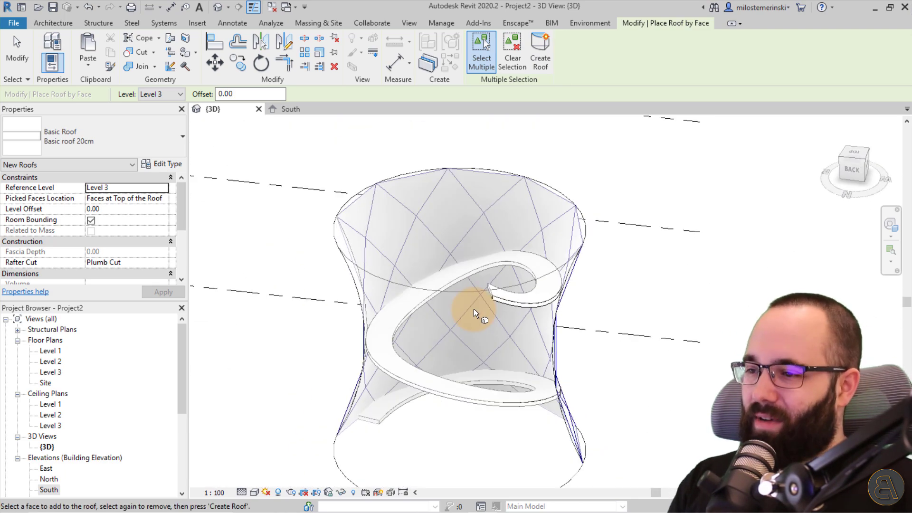
key("Escape")
key("Escape")
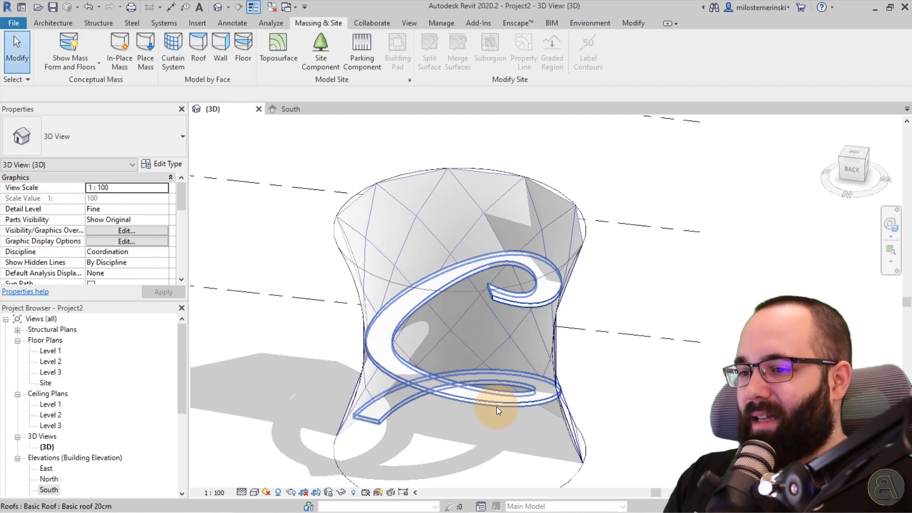